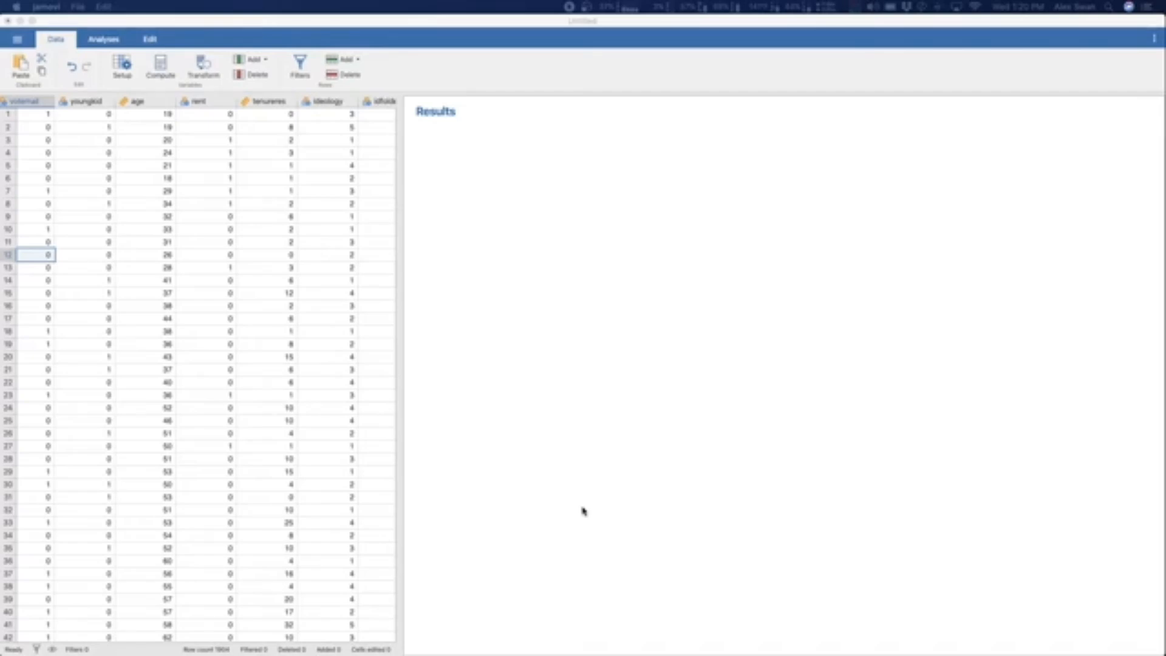
click(583, 512)
click(542, 499)
click(480, 422)
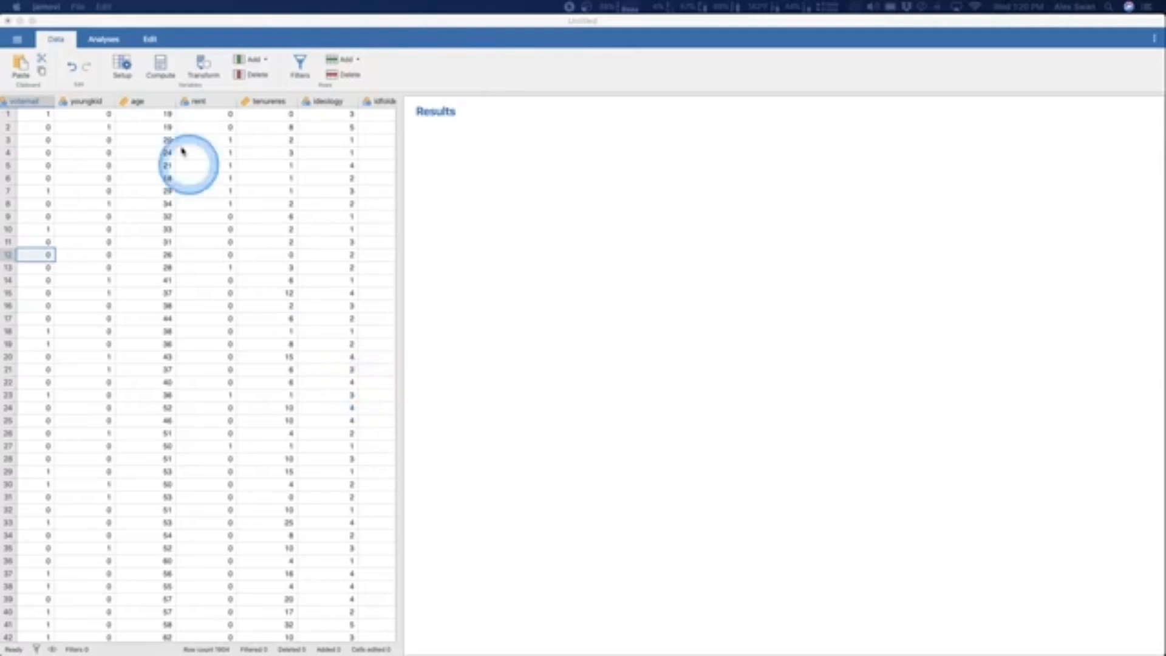
Start a two-outcome binomial logistic regression and assign rent as the dependent variable
click(106, 41)
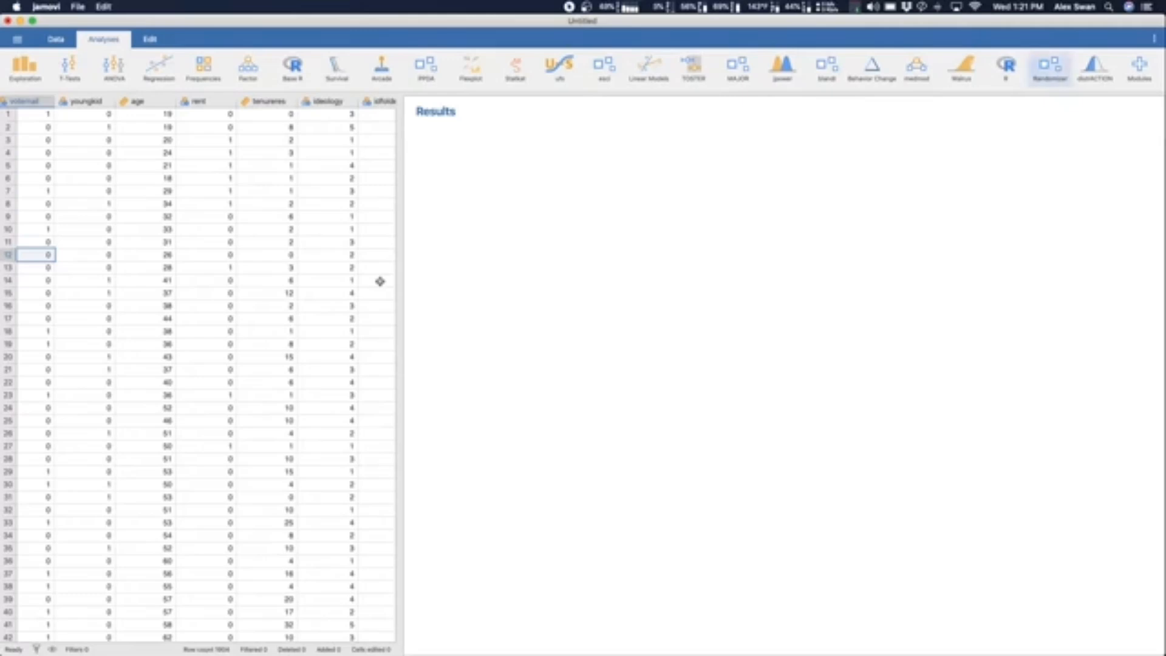
click(159, 68)
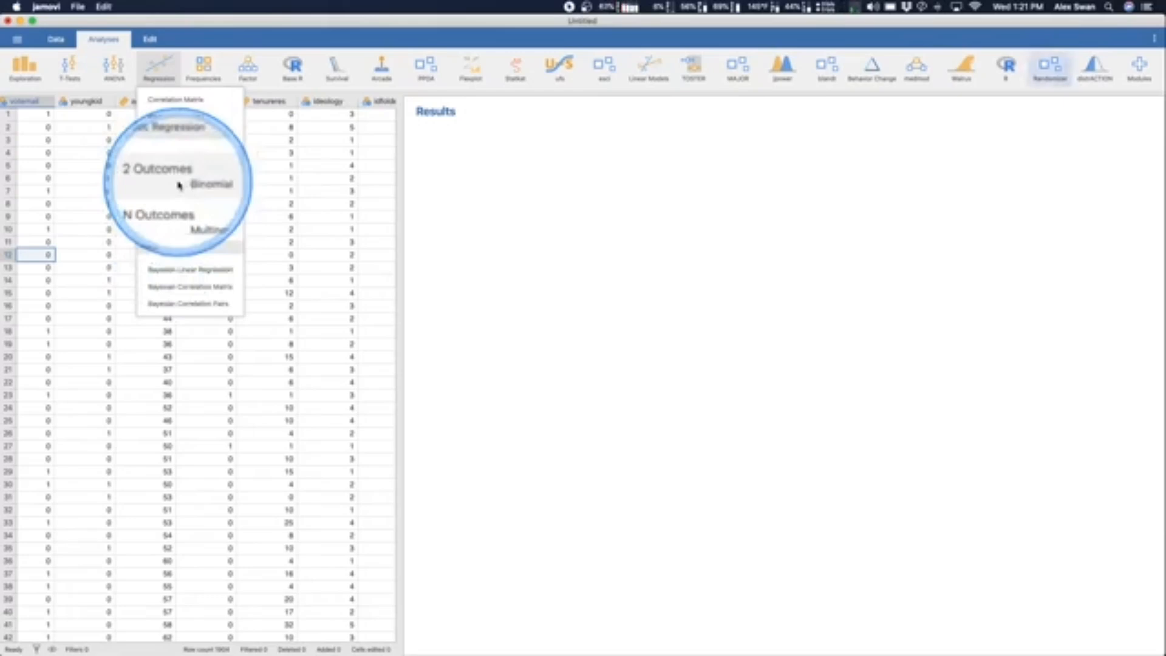
click(179, 185)
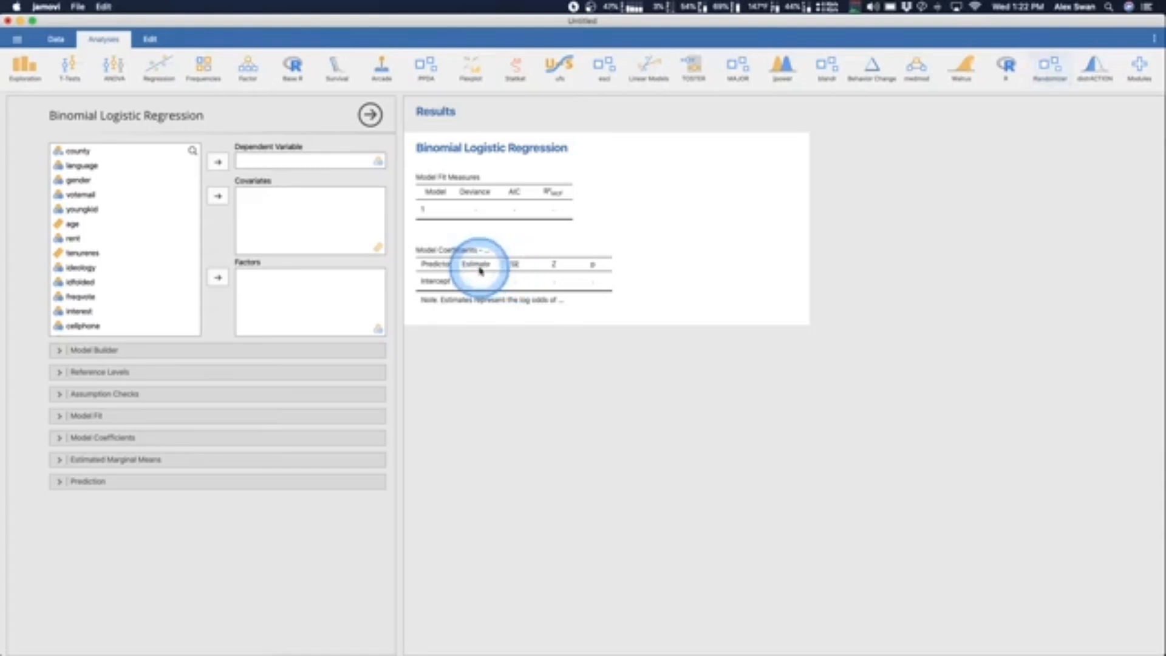
click(115, 238)
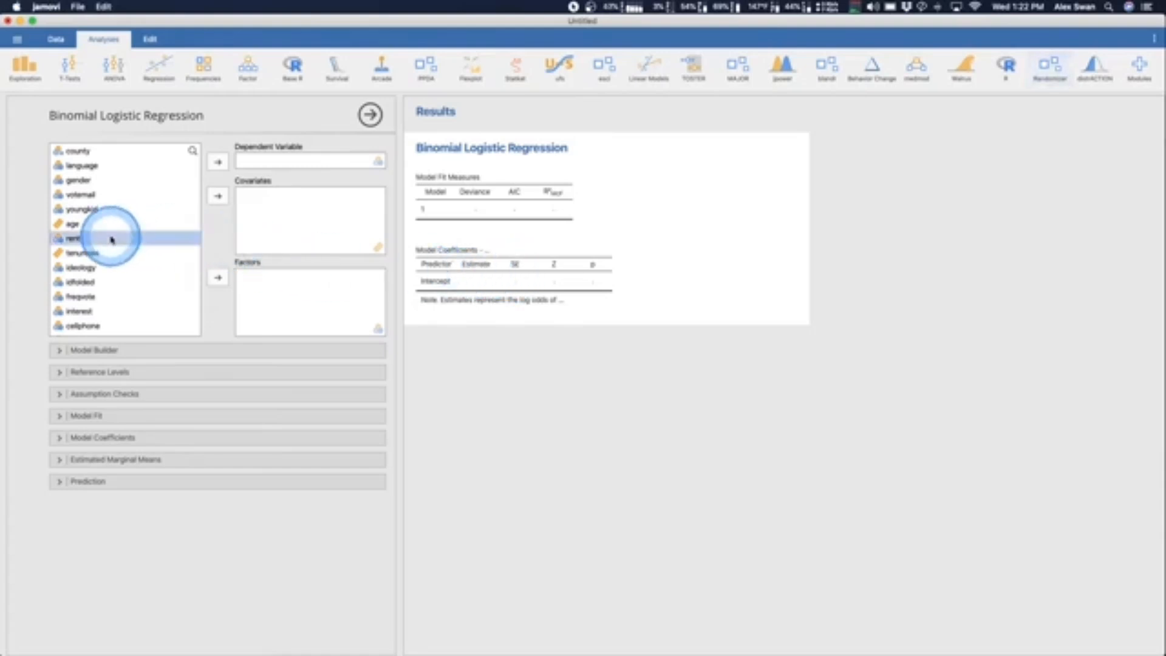
click(217, 169)
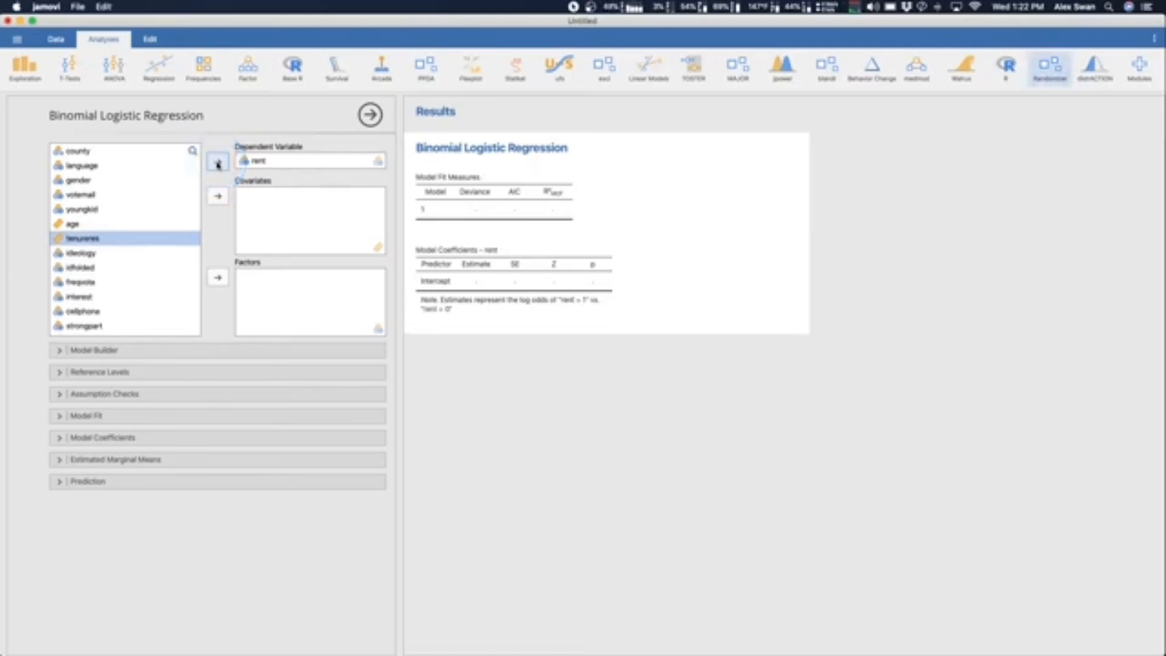
Add collgrad to the regression as a predictor and place it among the factors instead of the covariates
scroll(159, 221, down, 3)
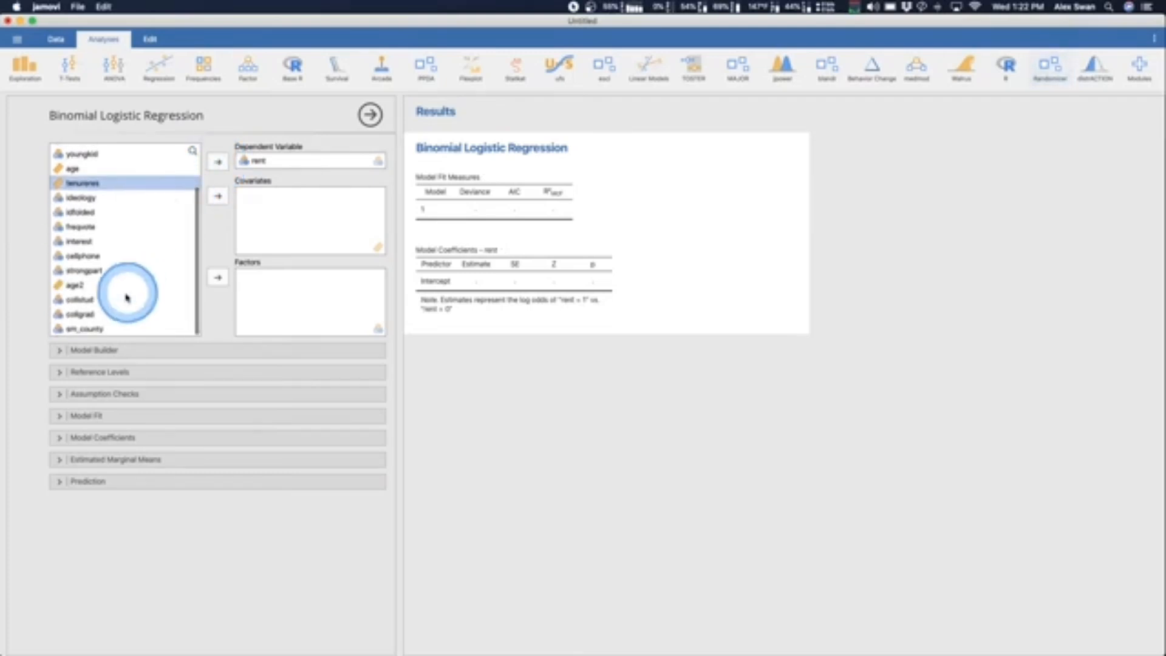
click(125, 313)
click(218, 196)
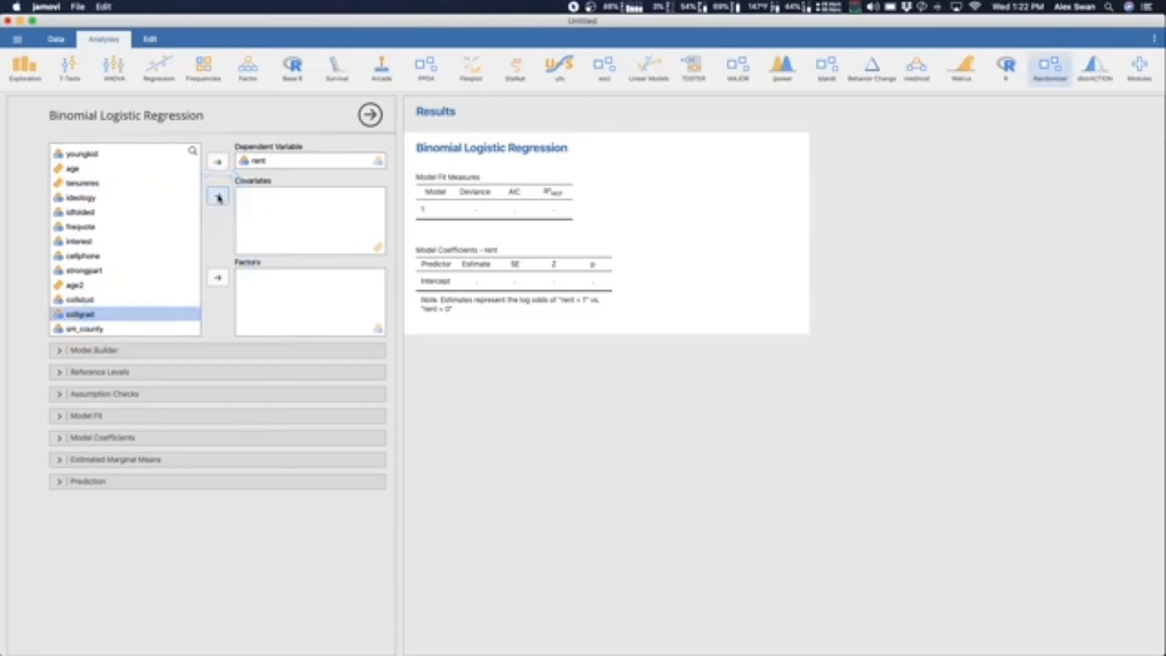
click(219, 197)
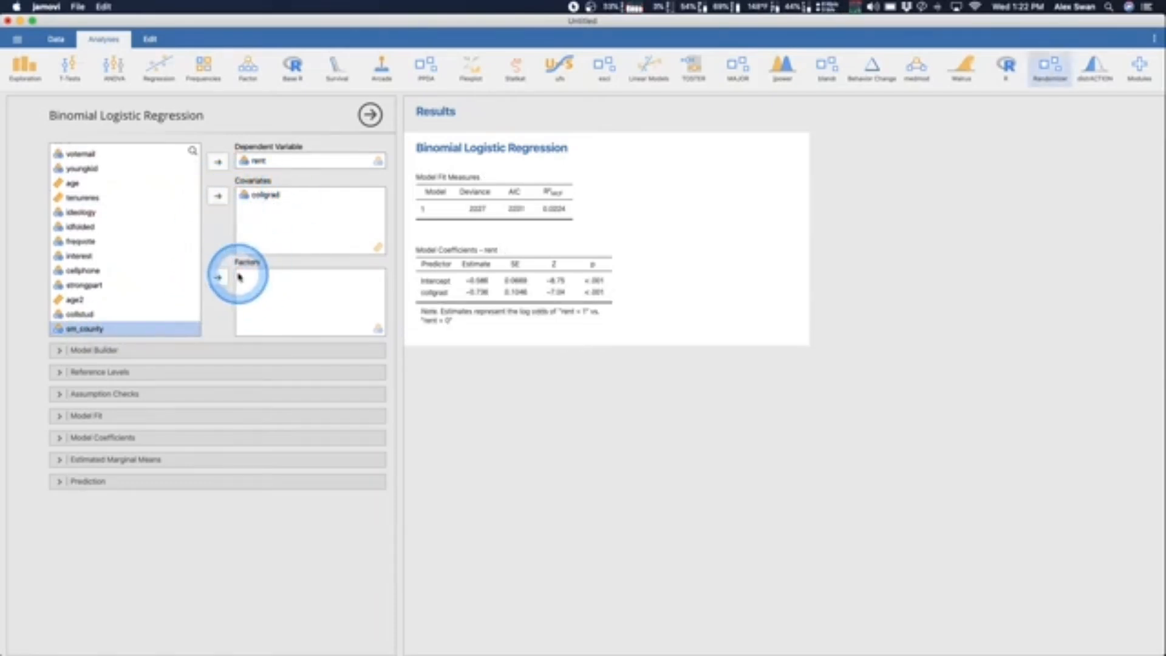
click(264, 195)
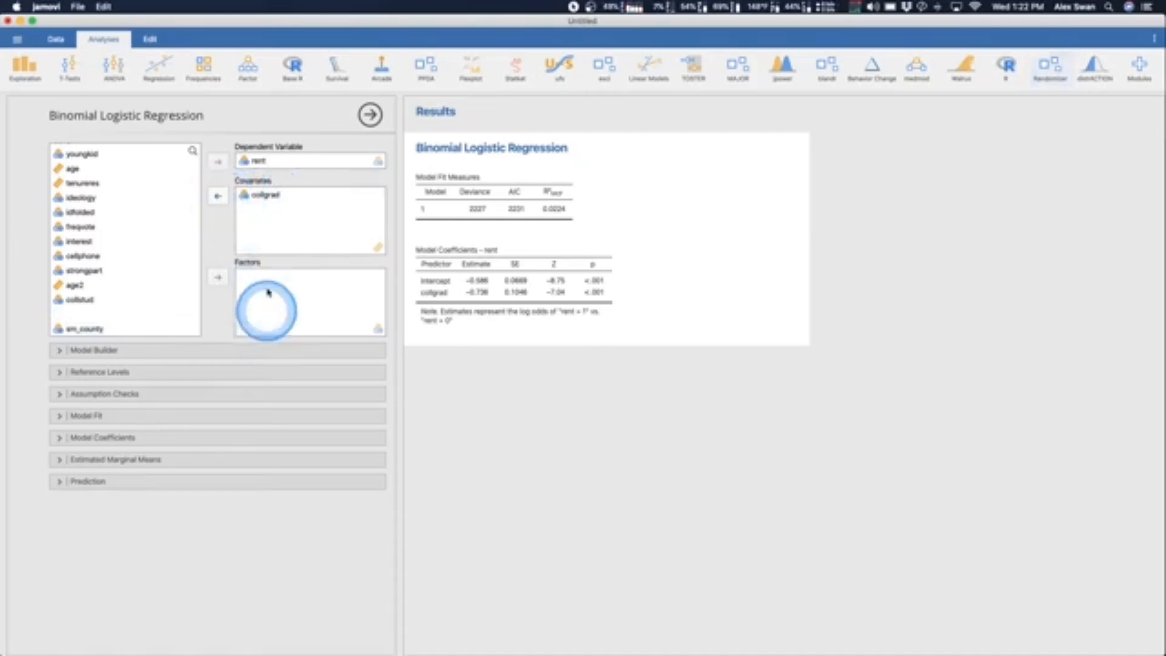
drag(238, 196, 260, 294)
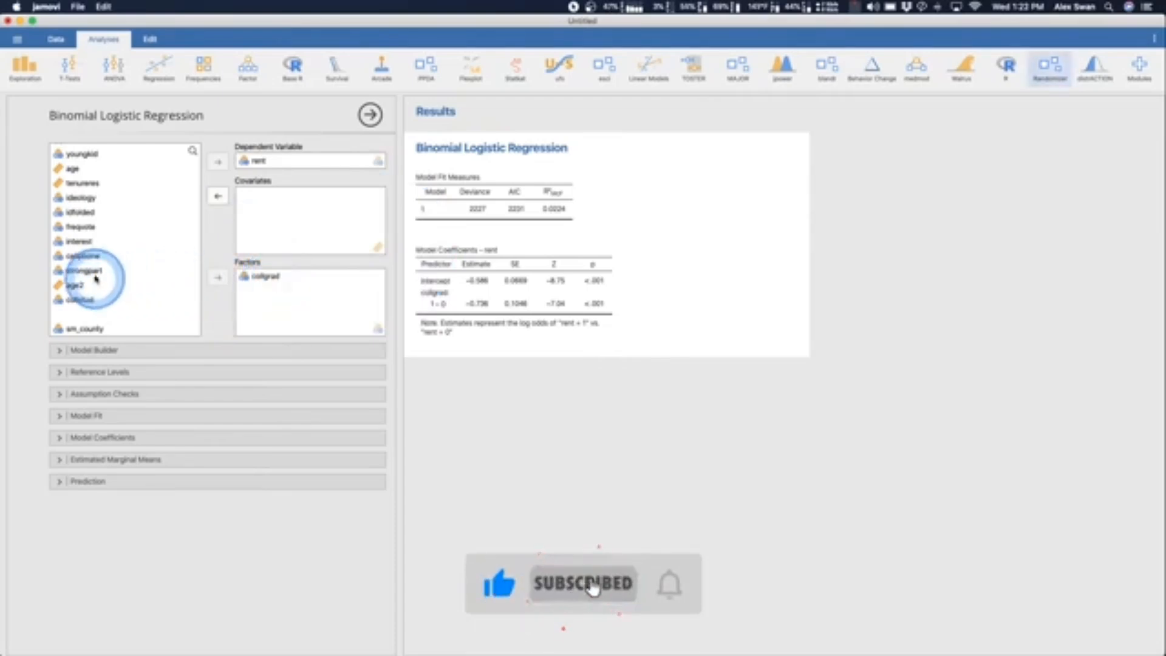
Add age as a covariate and cellphone as a second factor in the regression
click(98, 173)
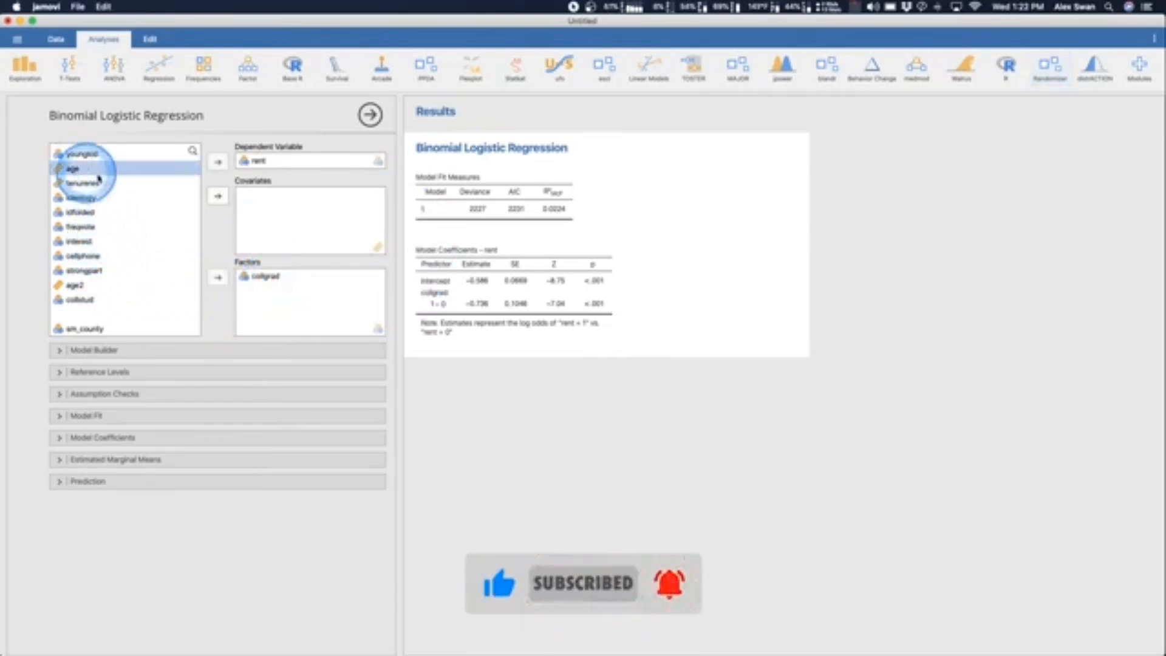
click(217, 196)
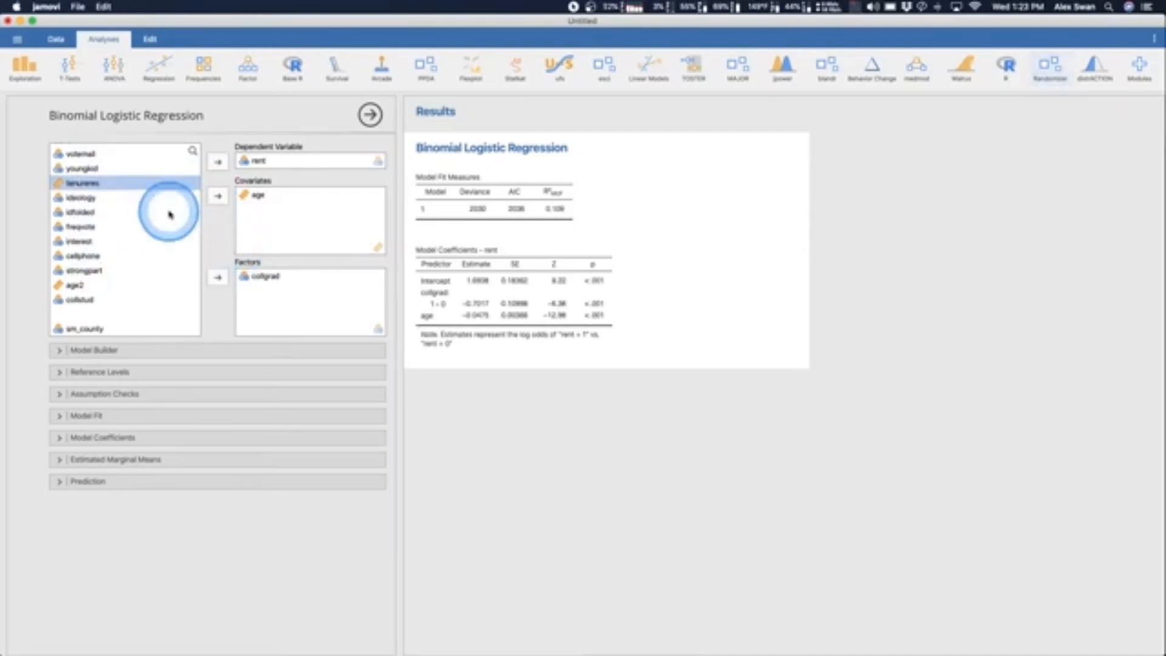
click(94, 256)
click(219, 278)
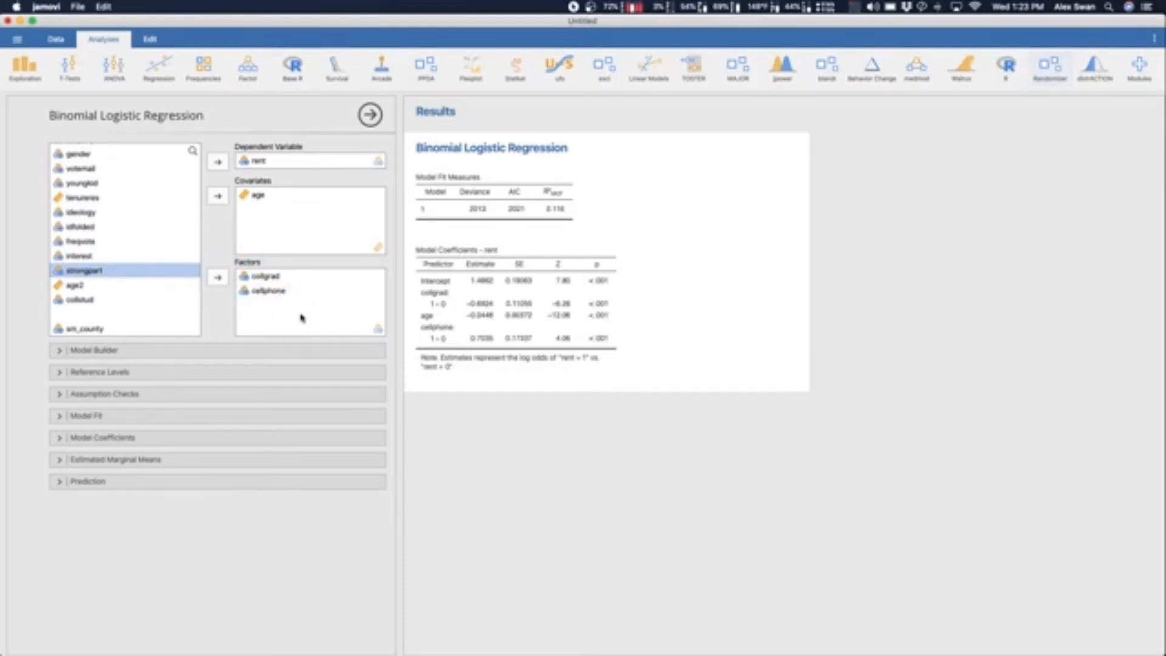
click(298, 316)
Review the model builder's predictor block and the reference levels for rent, collgrad and cellphone
click(154, 353)
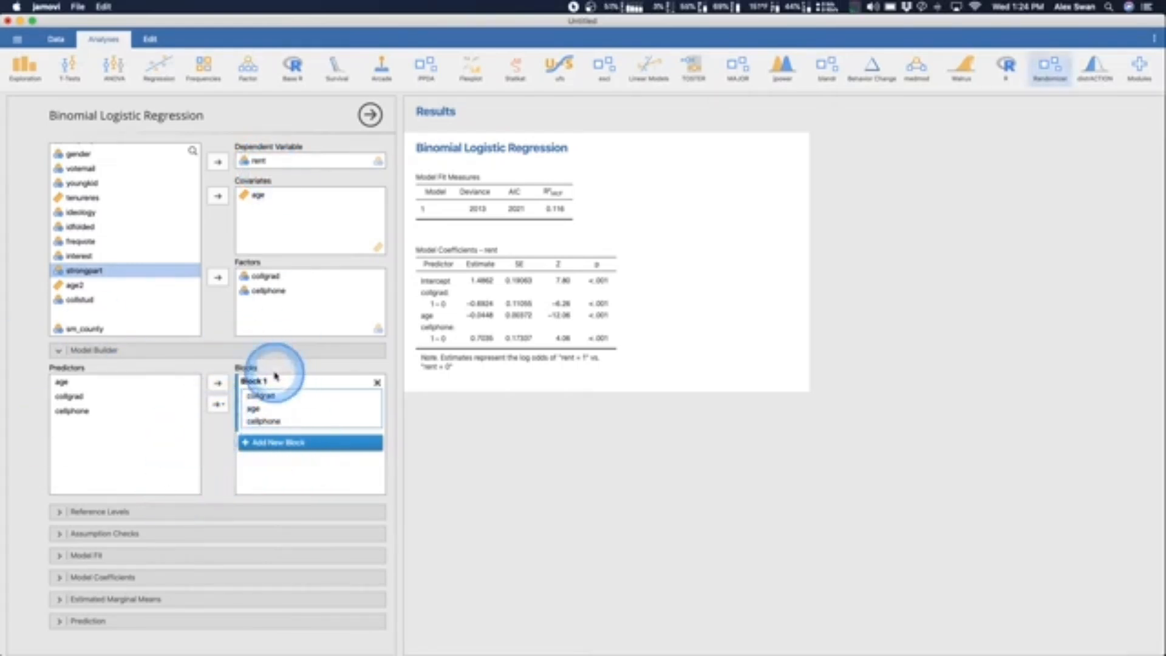
click(166, 512)
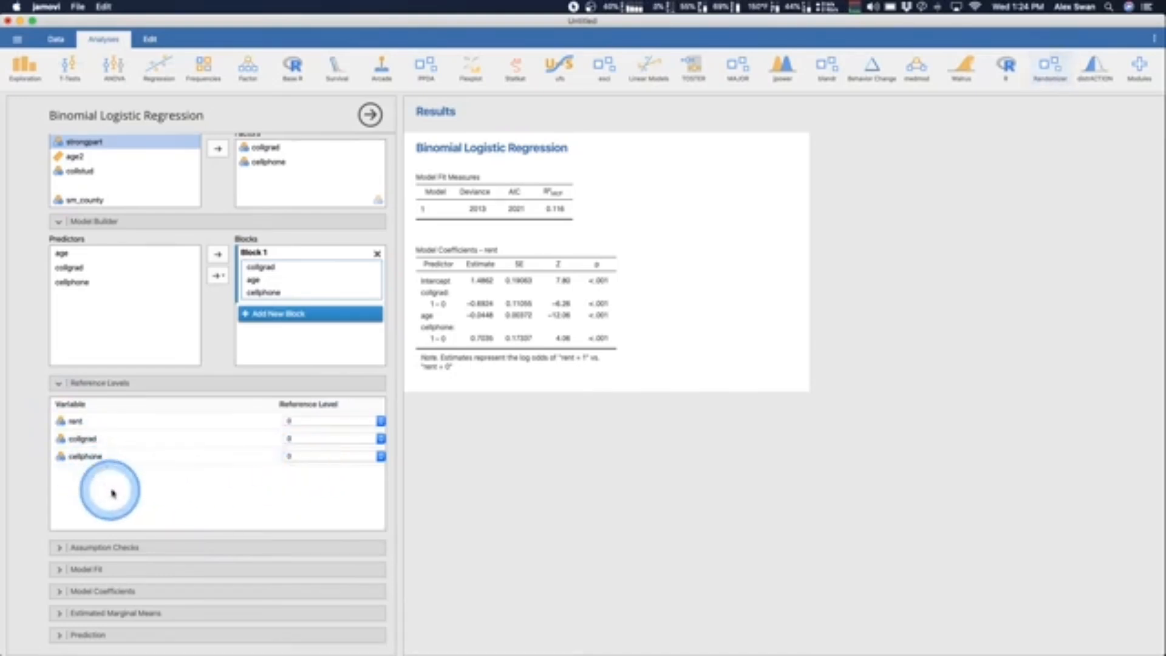
click(372, 422)
click(274, 478)
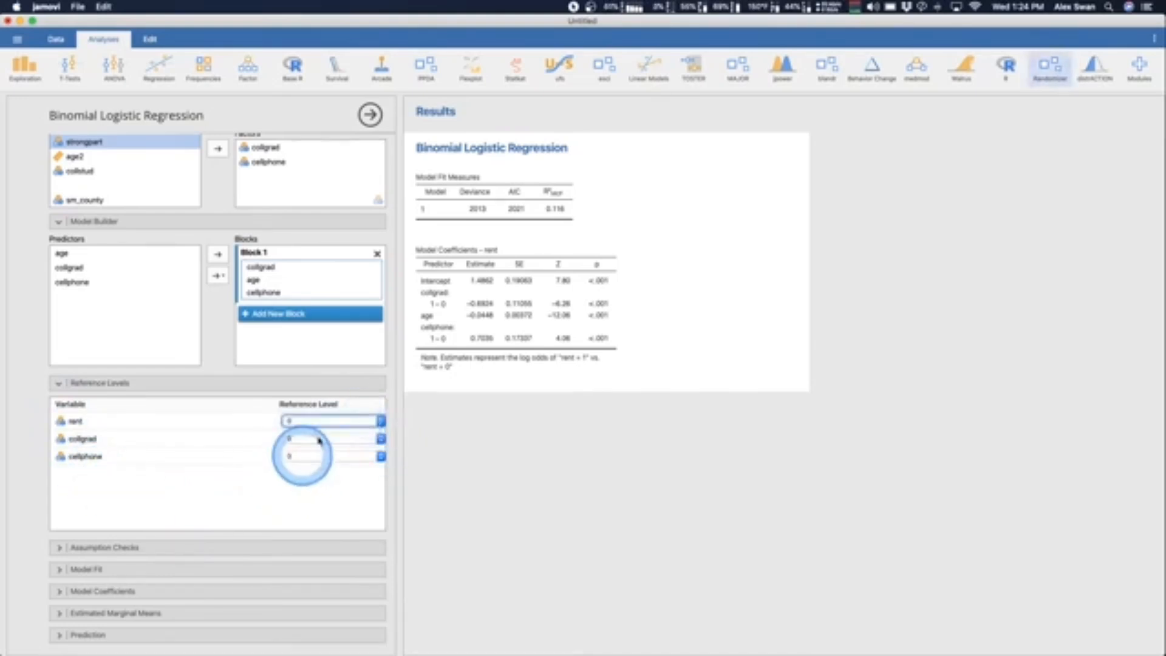
click(321, 441)
click(216, 474)
click(93, 385)
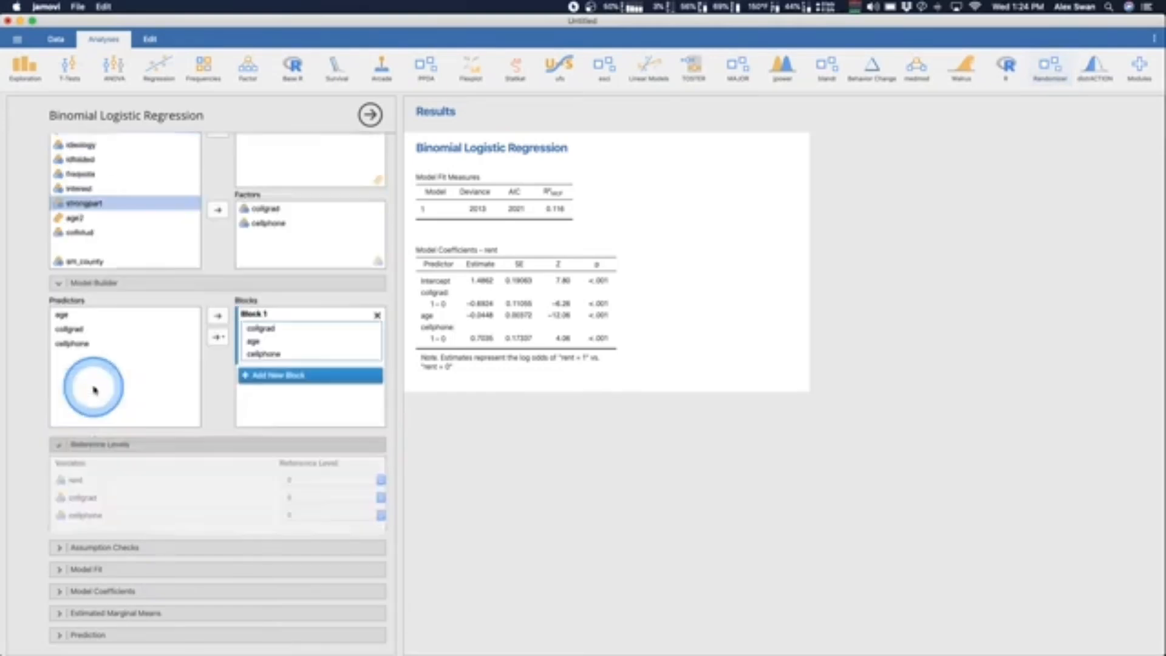
click(72, 351)
Enable collinearity statistics as an assumption check for the regression
click(119, 398)
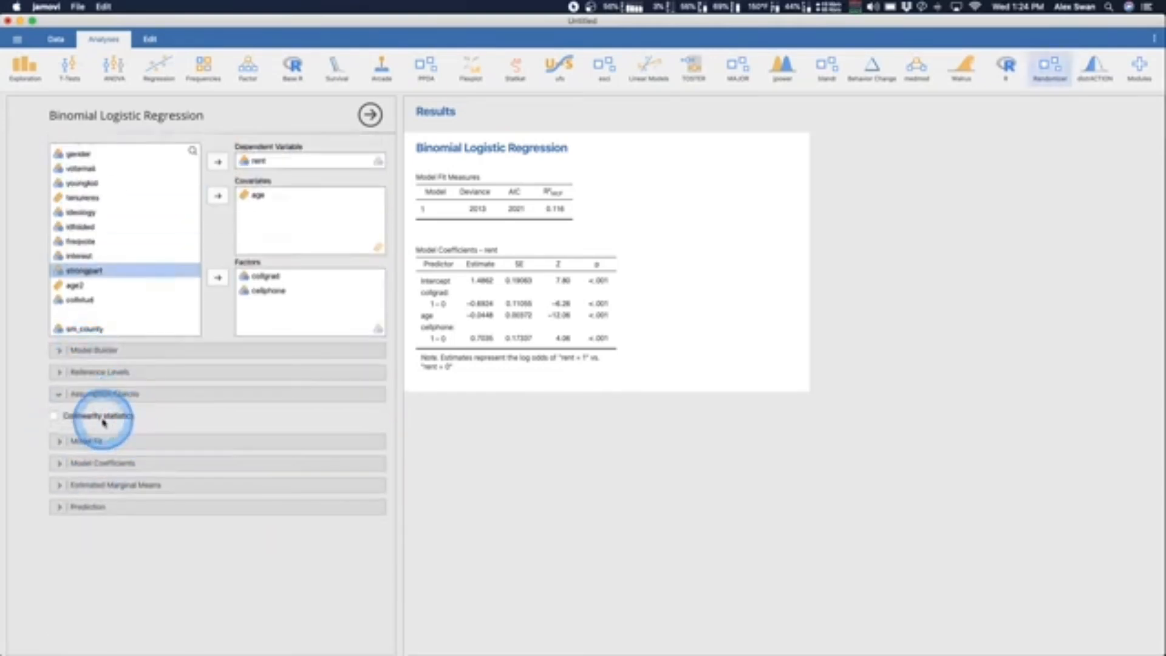
click(99, 417)
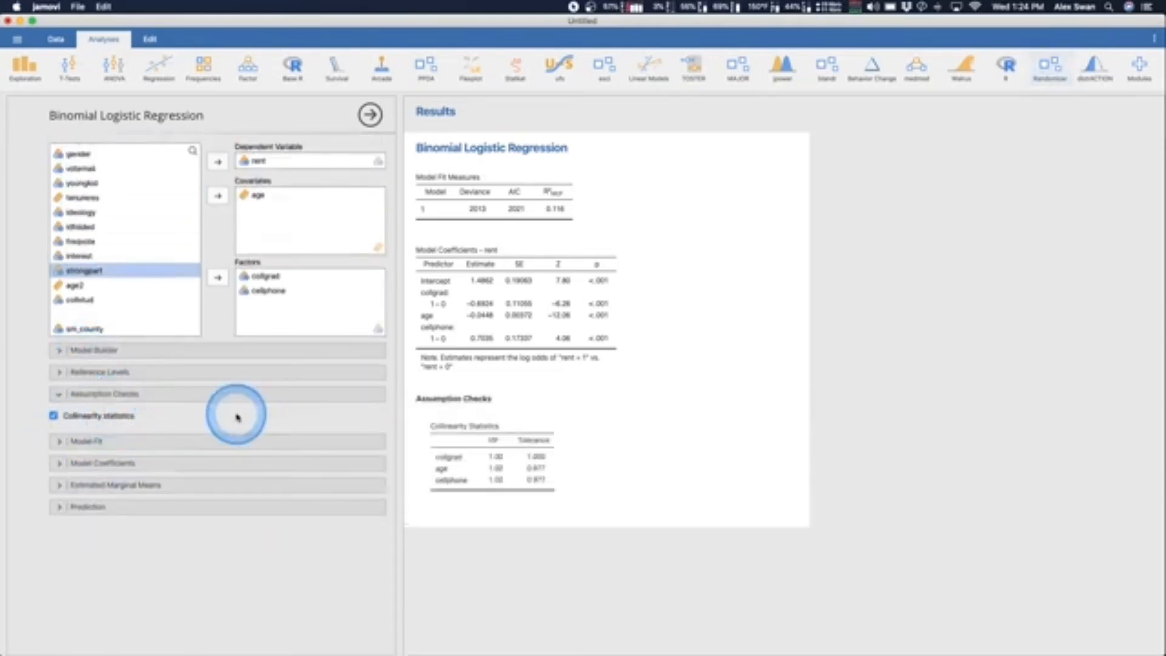
click(156, 395)
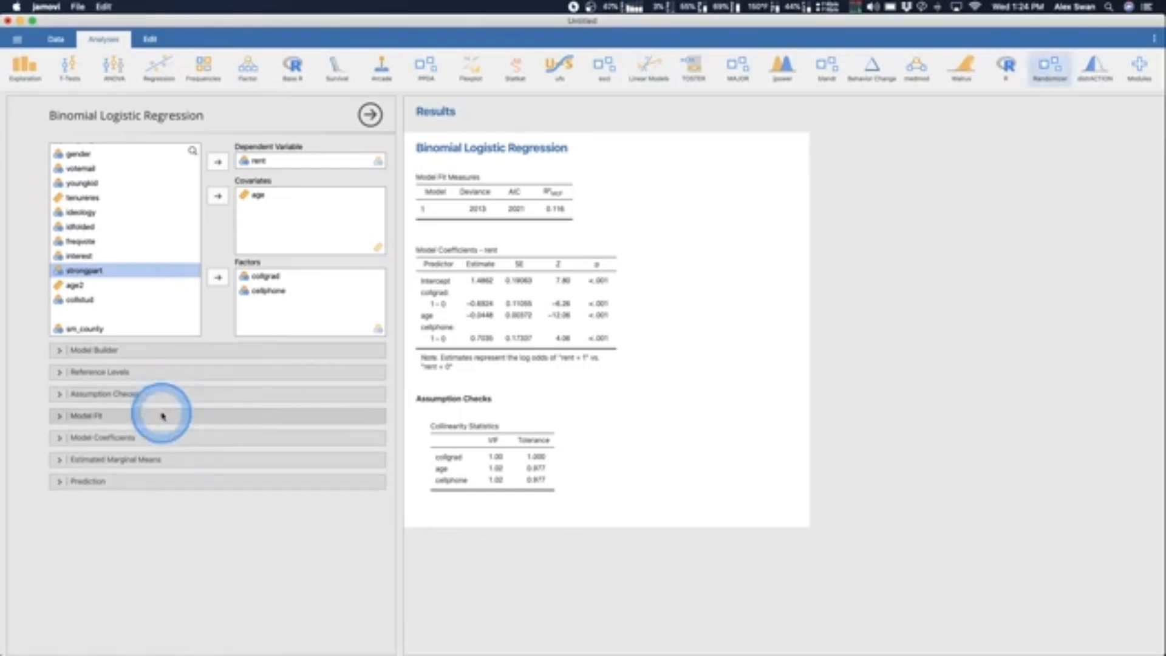
Add BIC, the overall model test, Cox & Snell's R² and Nagelkerke's R² to the model fit output
click(156, 416)
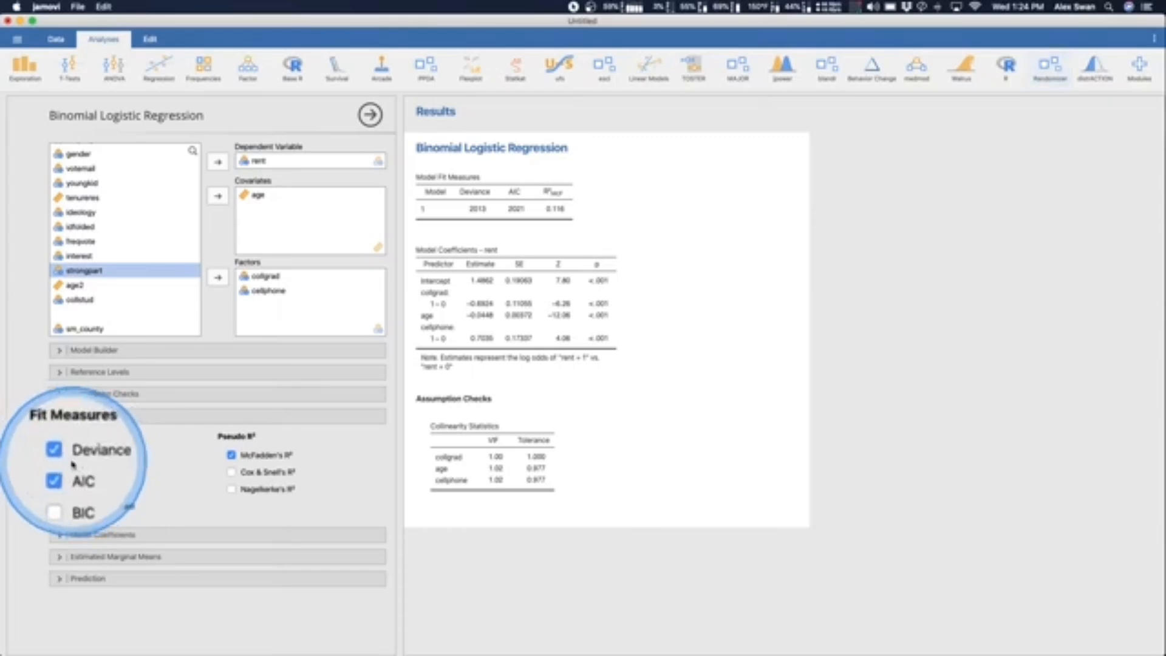
click(62, 489)
click(61, 507)
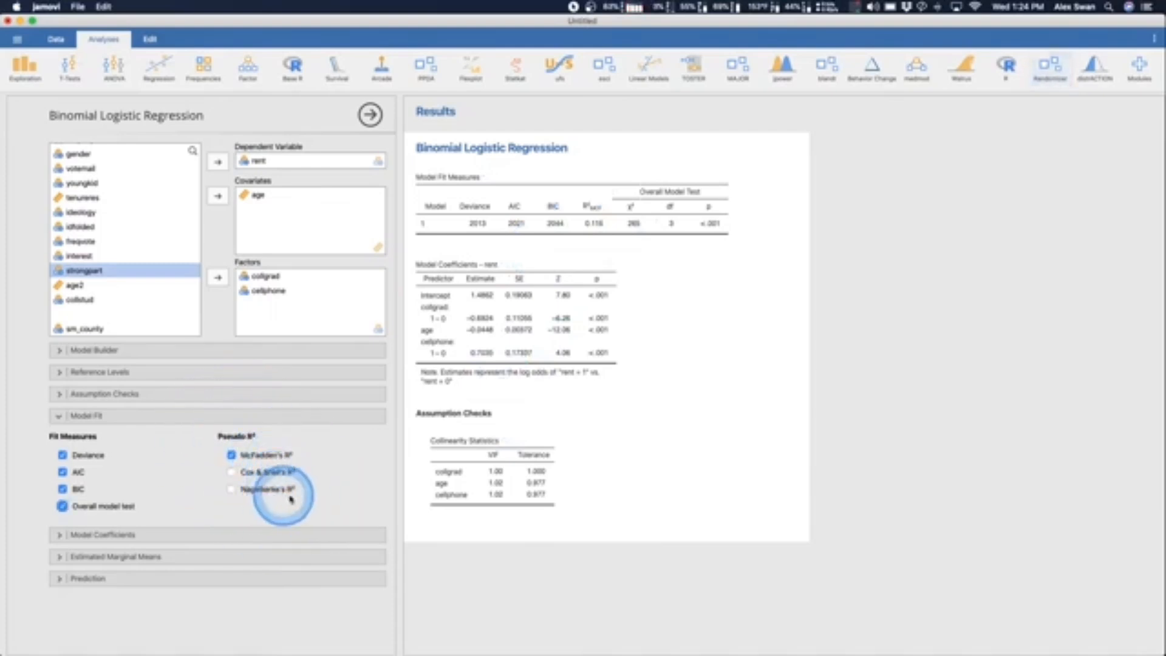
click(231, 473)
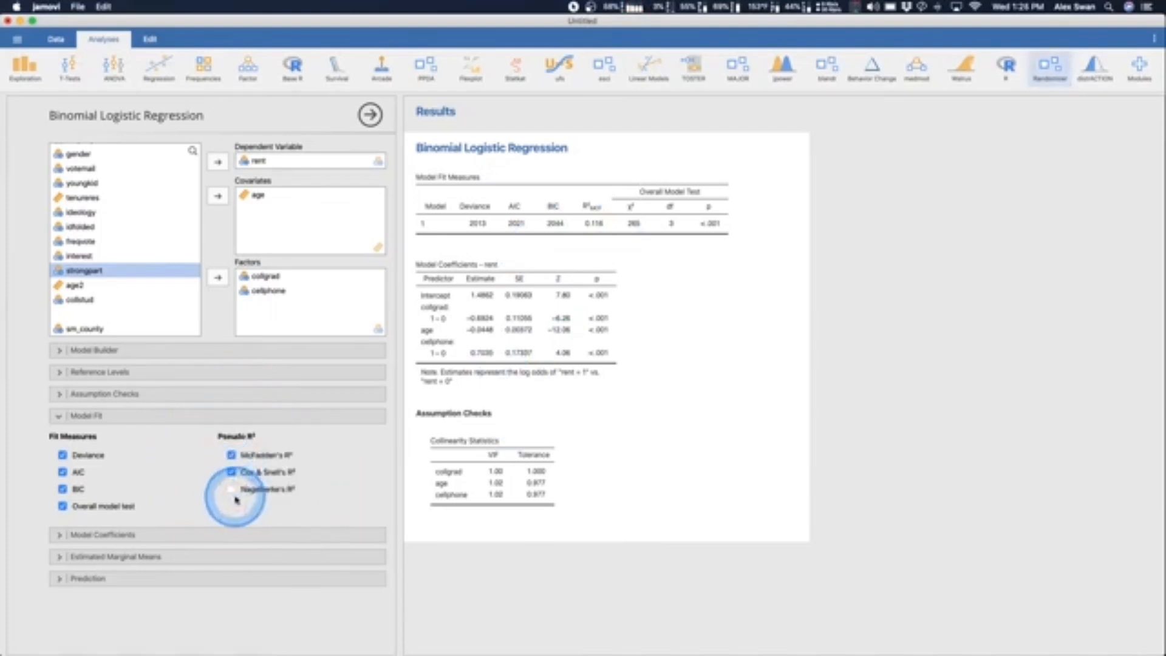
click(232, 489)
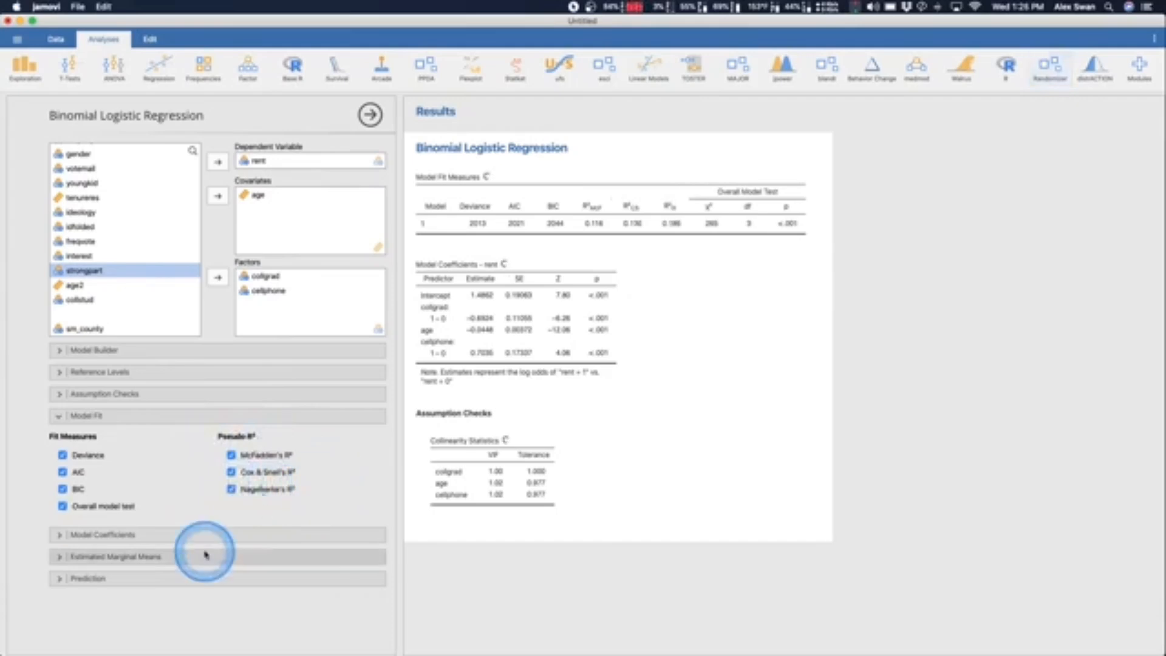
click(104, 417)
Request likelihood ratio tests, odds ratios with confidence intervals, and confidence intervals for the log odds estimates
click(119, 439)
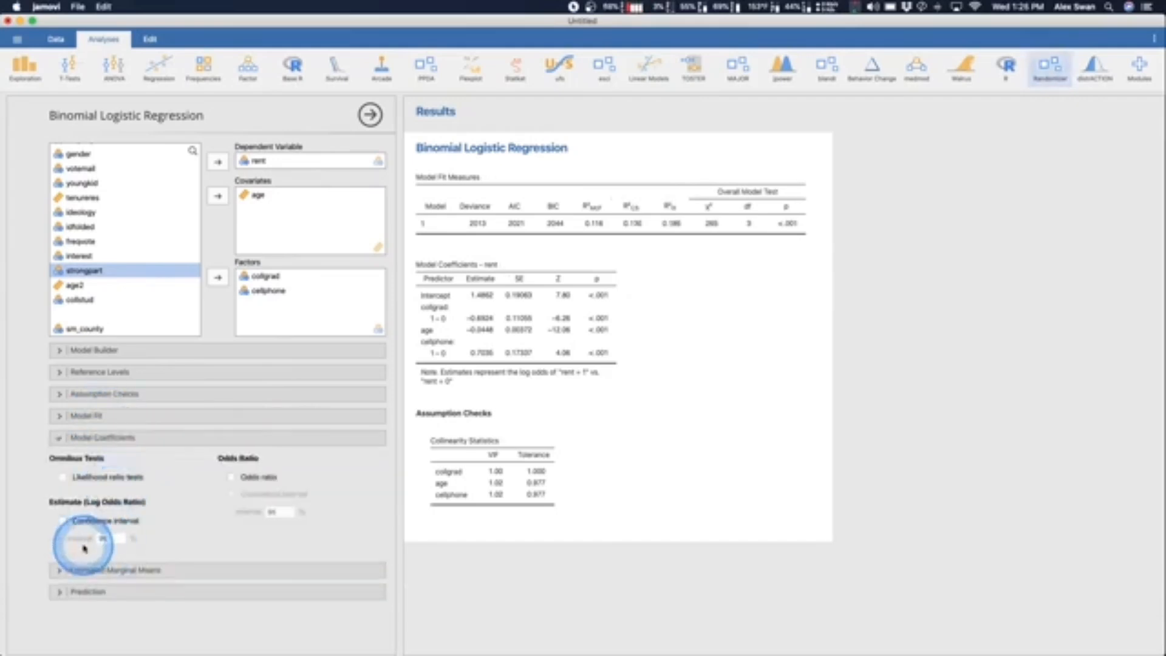
click(64, 477)
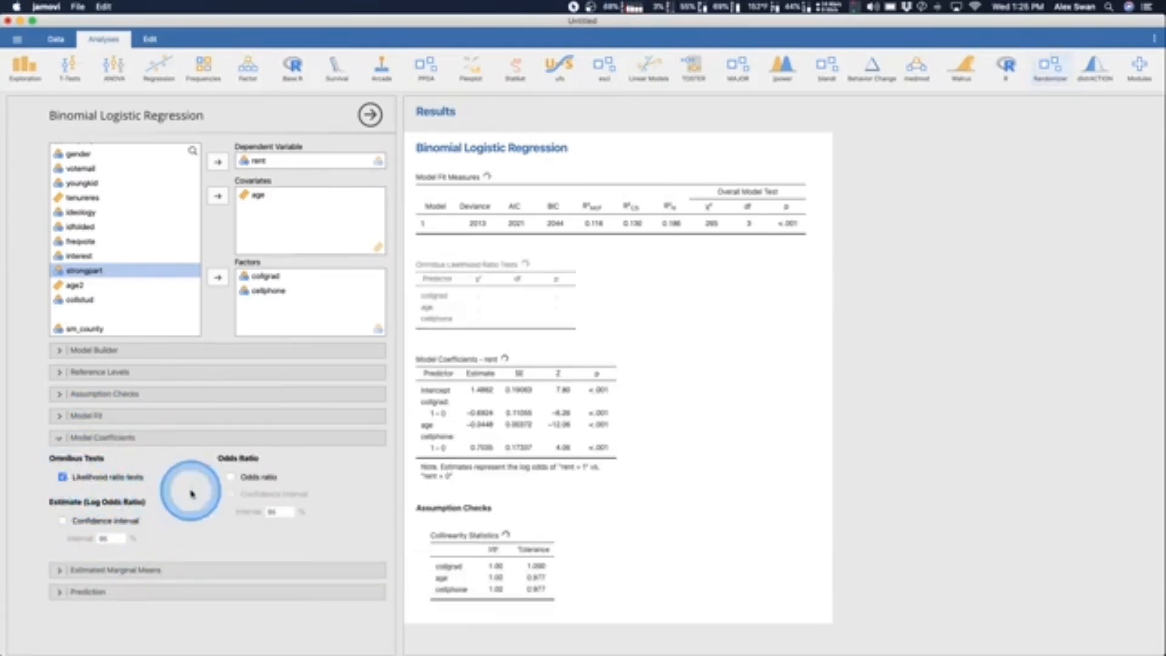
click(231, 477)
click(231, 494)
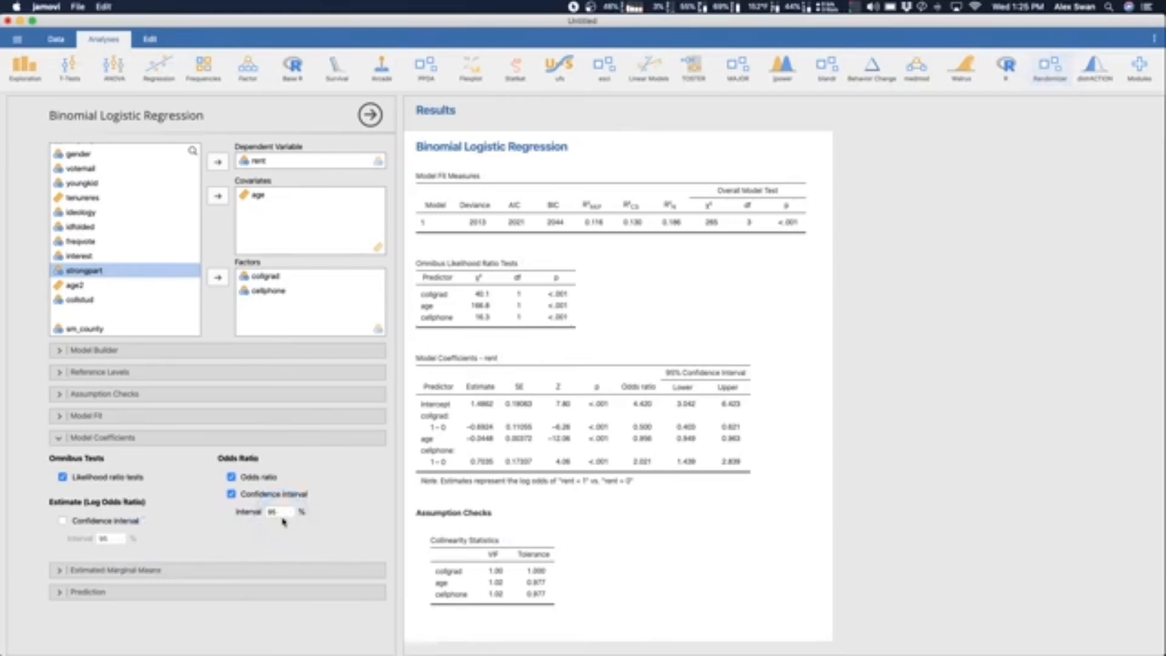
click(63, 520)
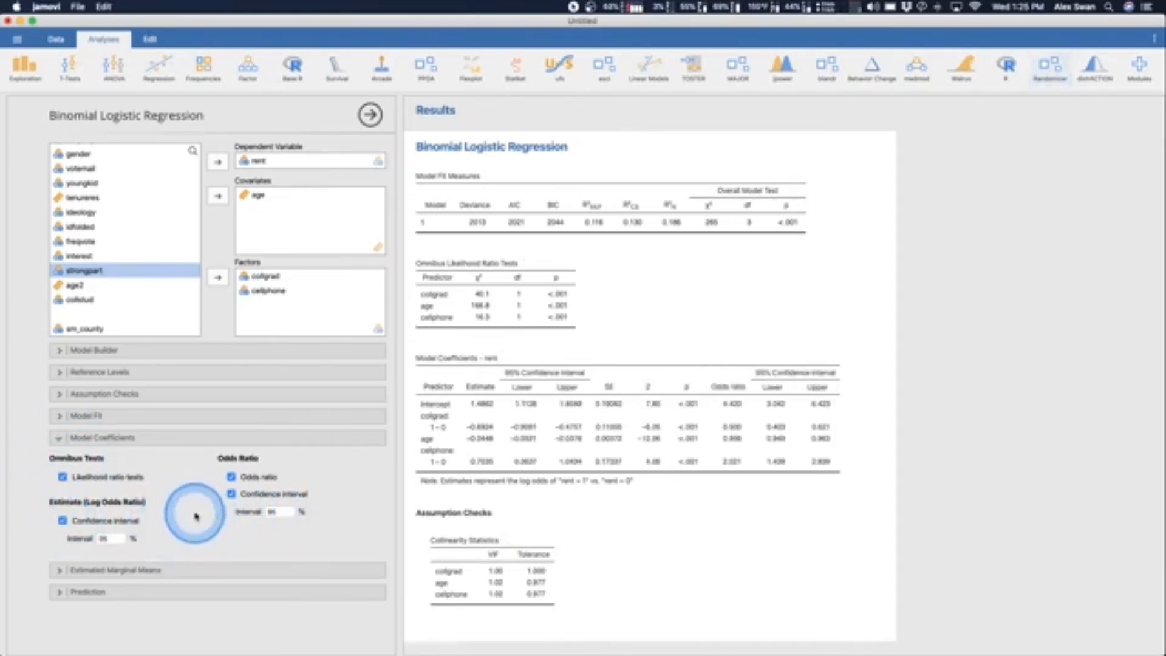
click(85, 437)
Set up estimated marginal means with collgrad, age and cellphone each as a separate term
click(144, 460)
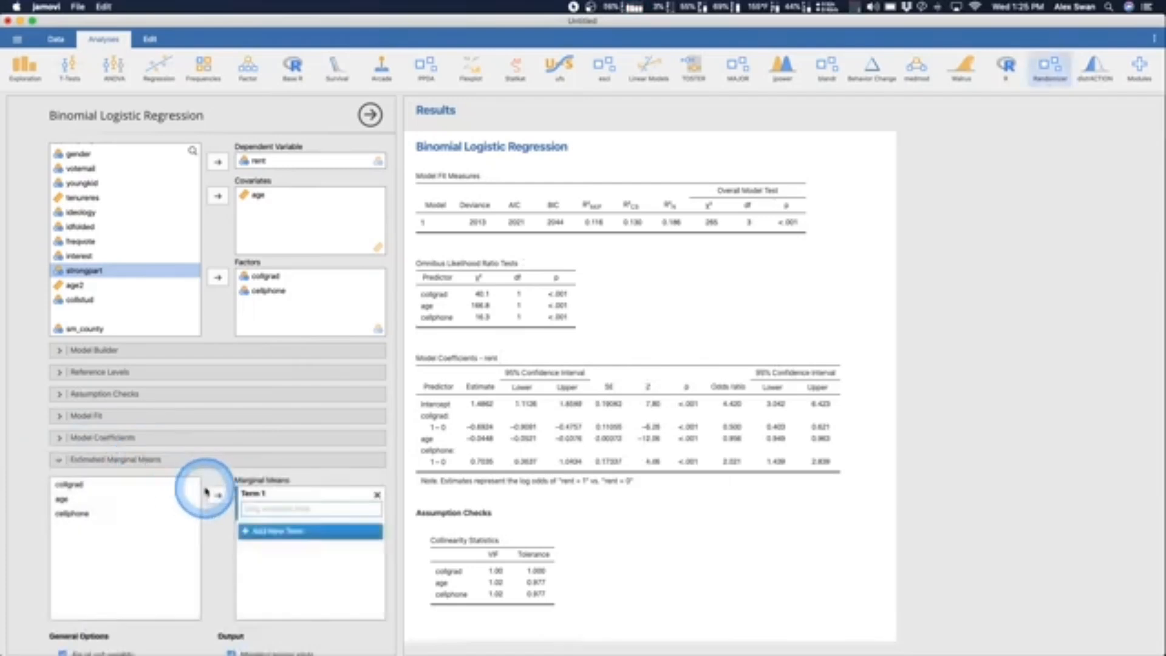
drag(85, 419, 281, 437)
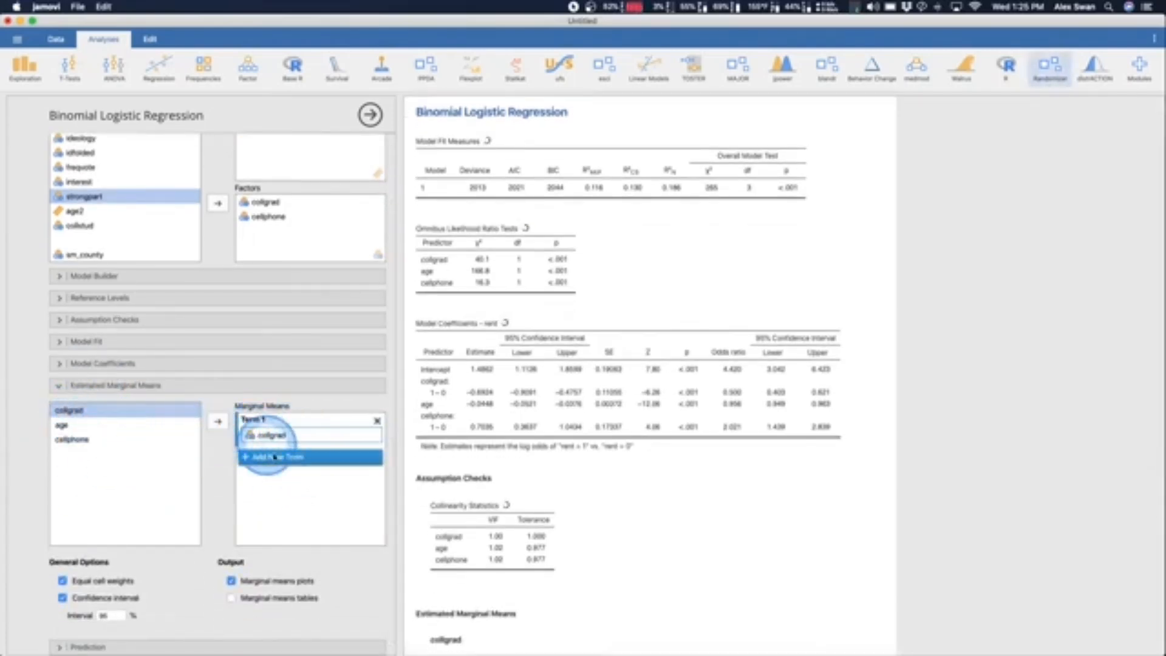
click(277, 456)
drag(64, 427, 276, 477)
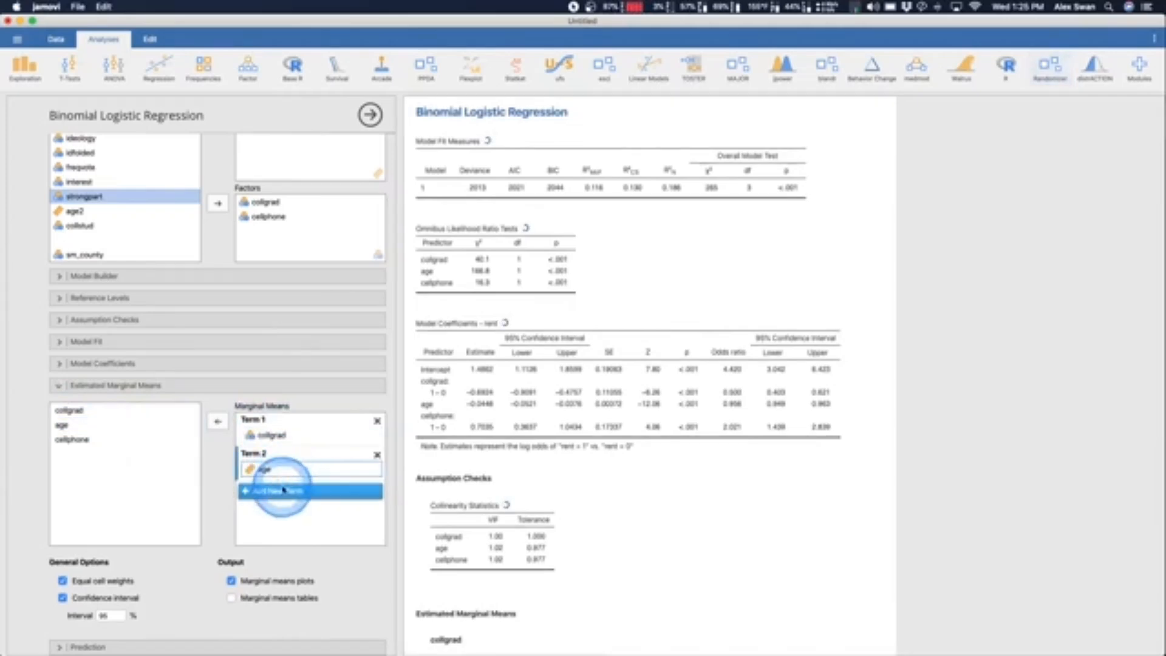
click(277, 490)
drag(72, 439, 280, 503)
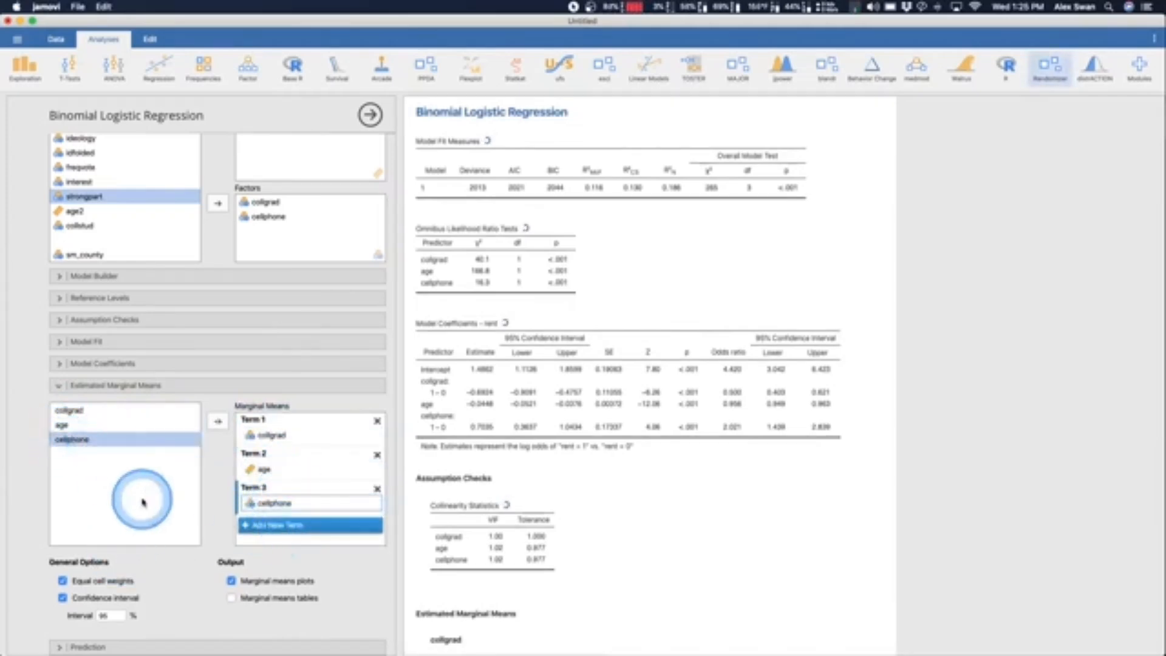
scroll(169, 521, down, 1)
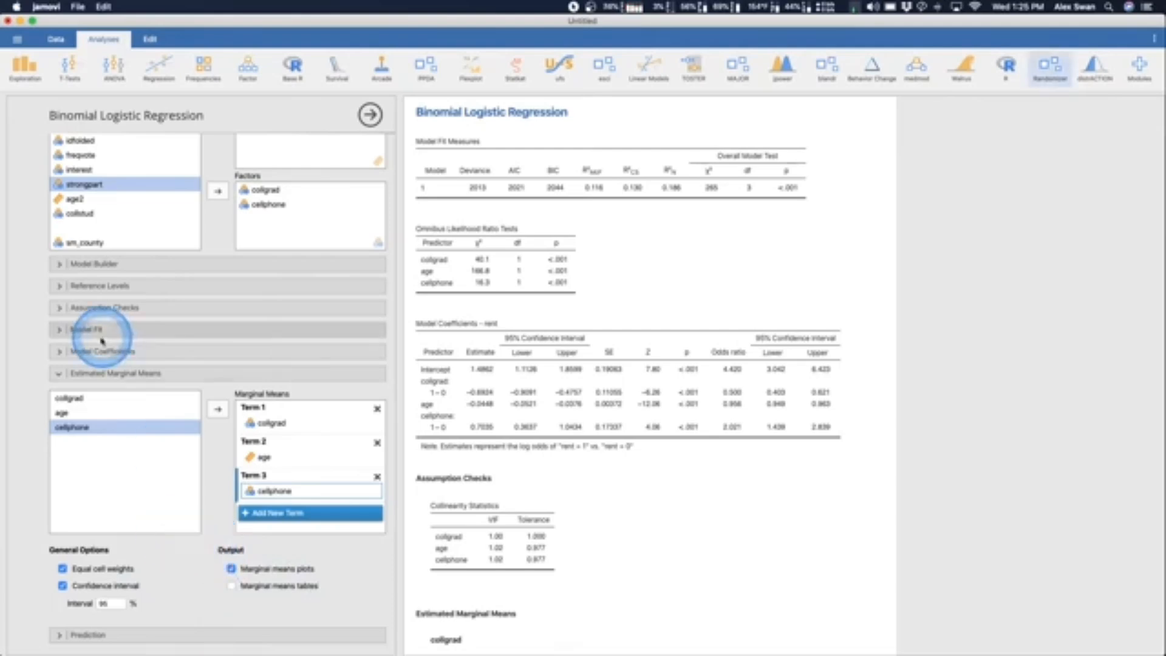
click(61, 373)
Add the ROC curve to the regression's prediction output
click(130, 480)
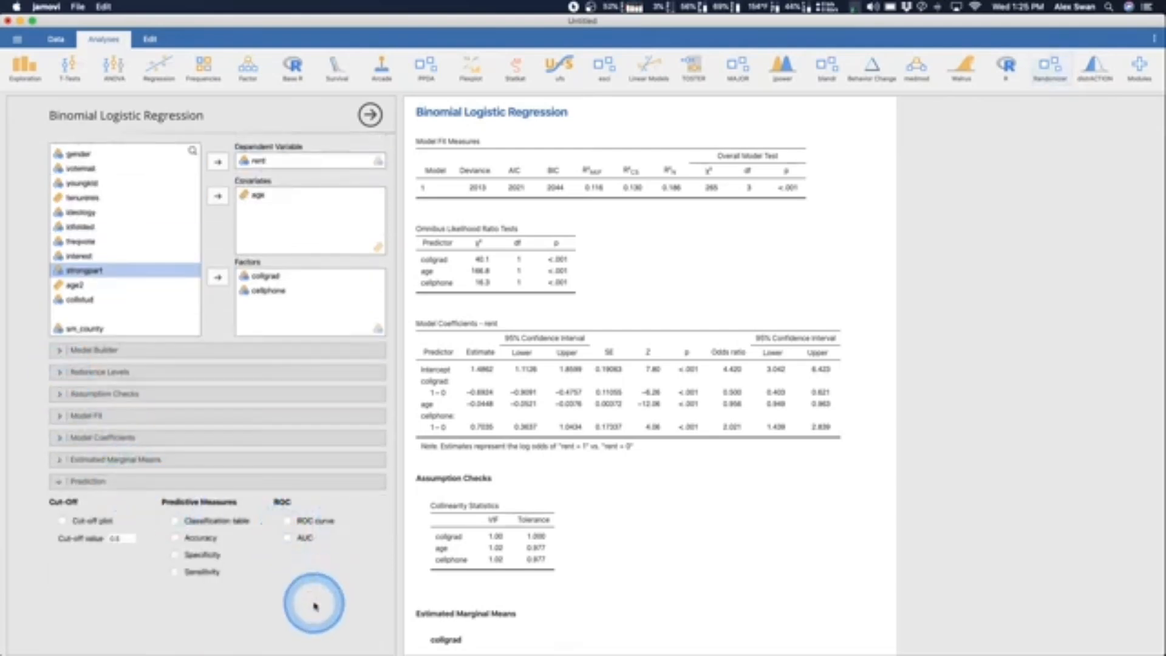
click(112, 539)
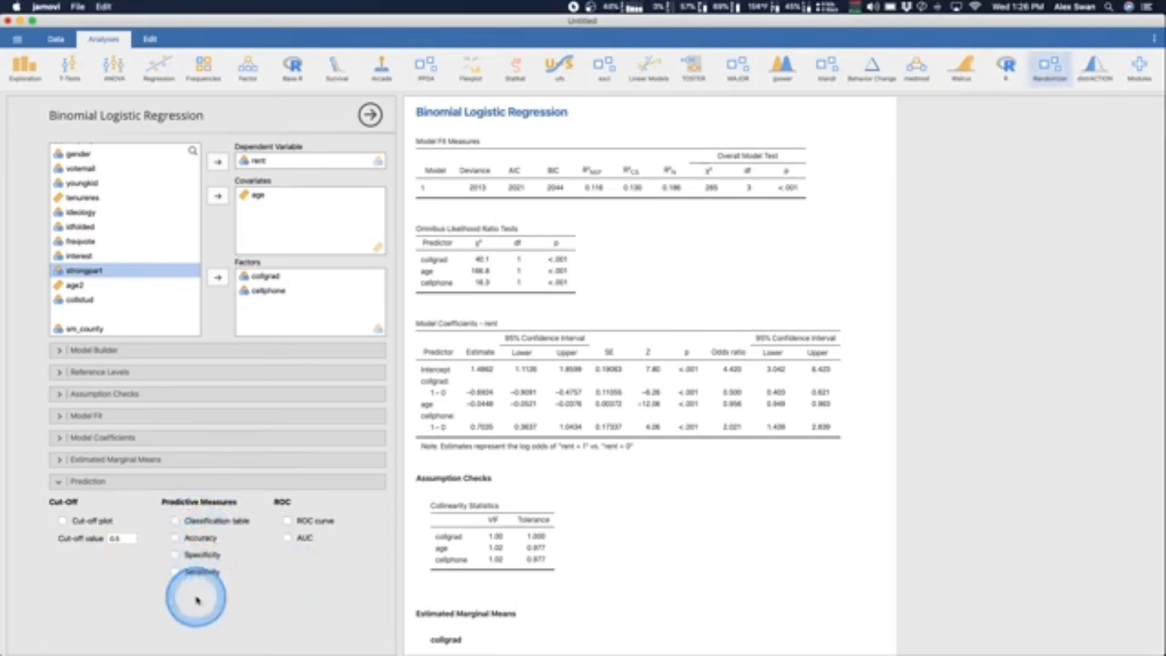
click(288, 521)
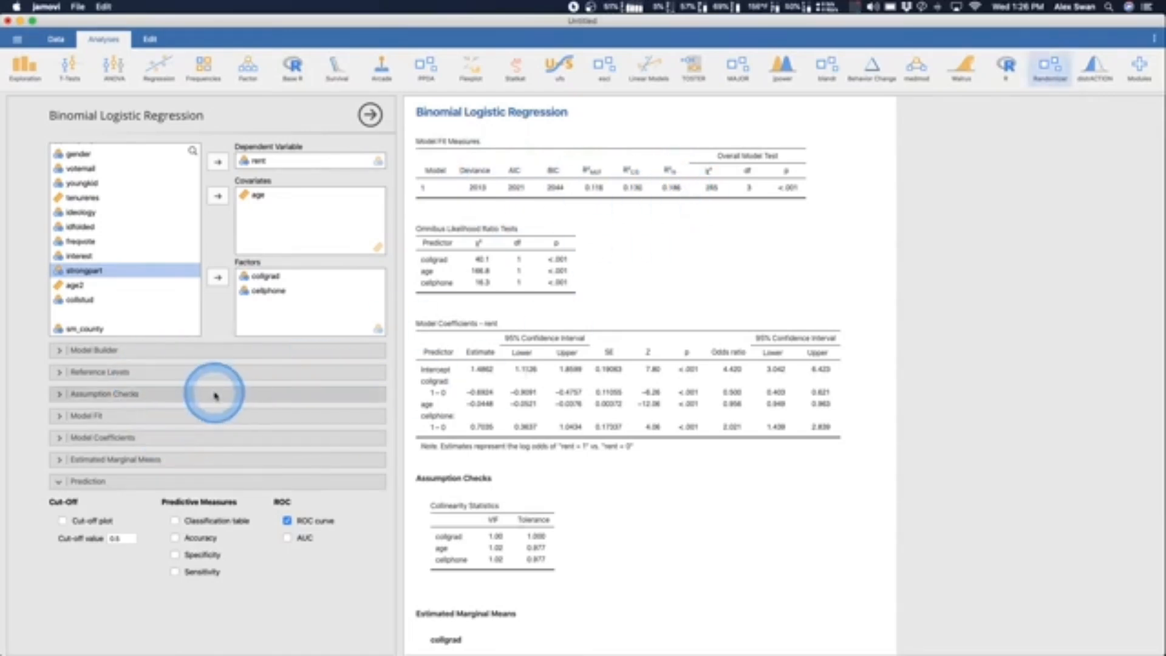
Review the model fit measures, collinearity statistics, marginal means plots for collgrad, age and cellphone, the ROC curve, and the model coefficients table
click(217, 415)
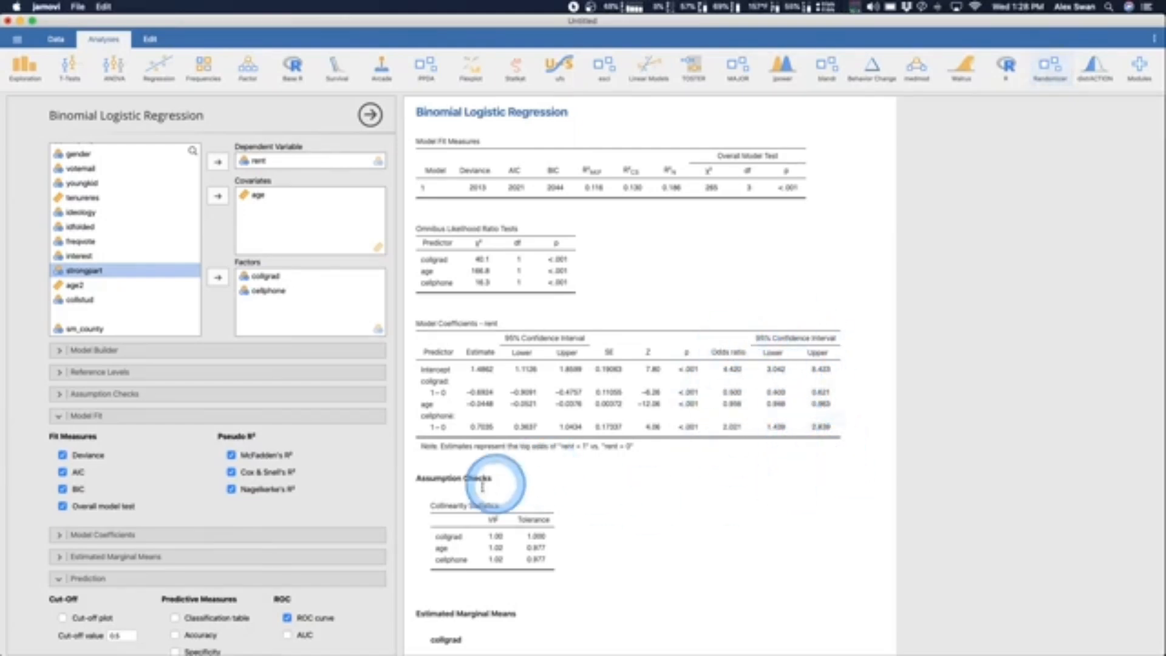
scroll(553, 461, down, 3)
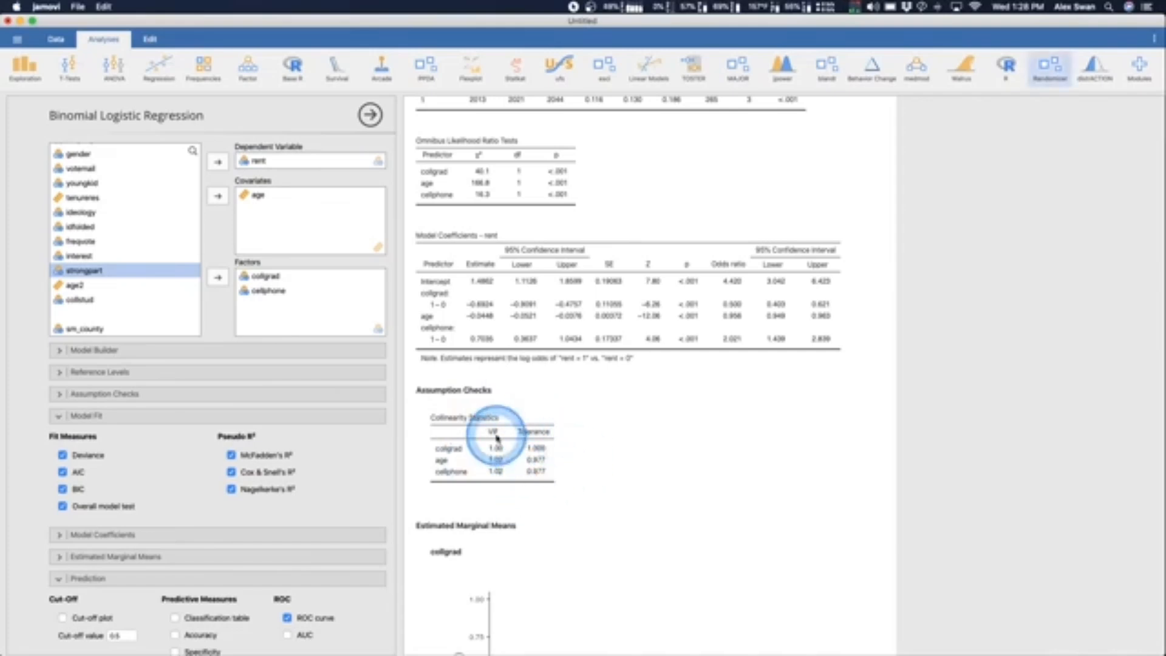
scroll(587, 475, down, 5)
scroll(586, 475, down, 6)
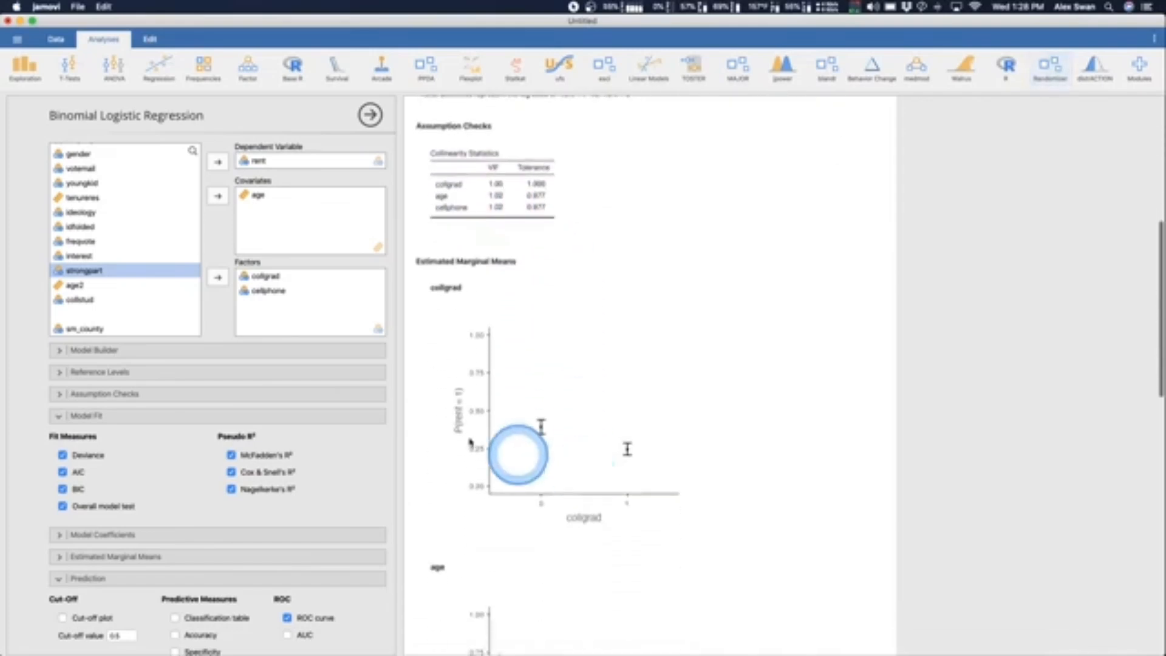
scroll(635, 417, down, 4)
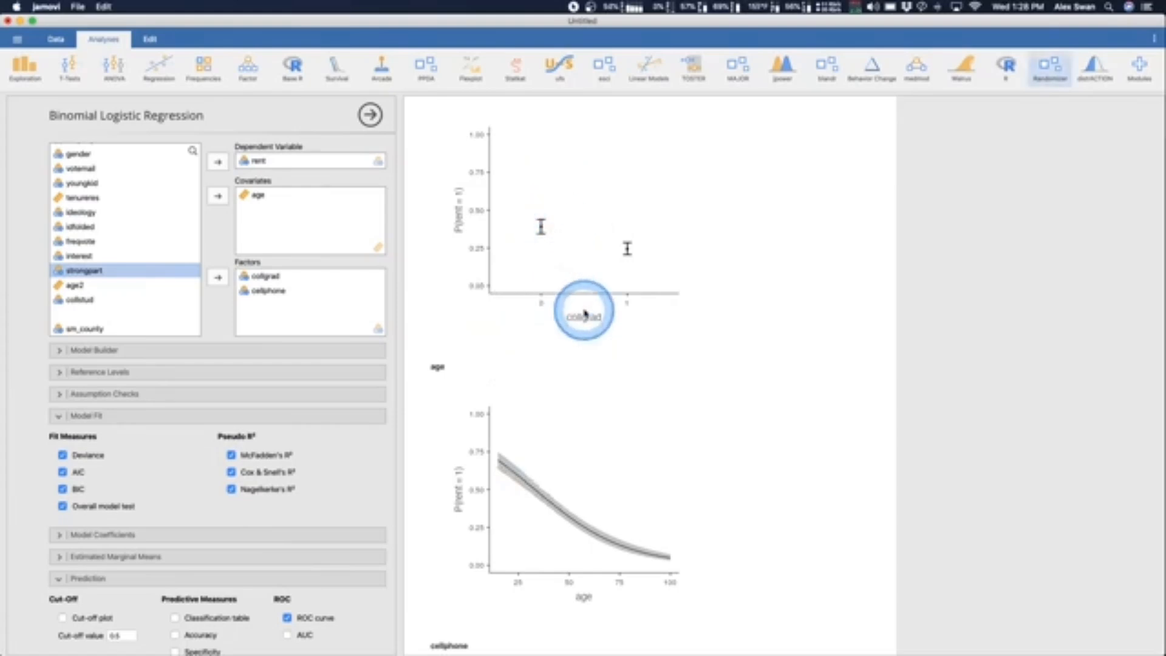
scroll(717, 340, down, 5)
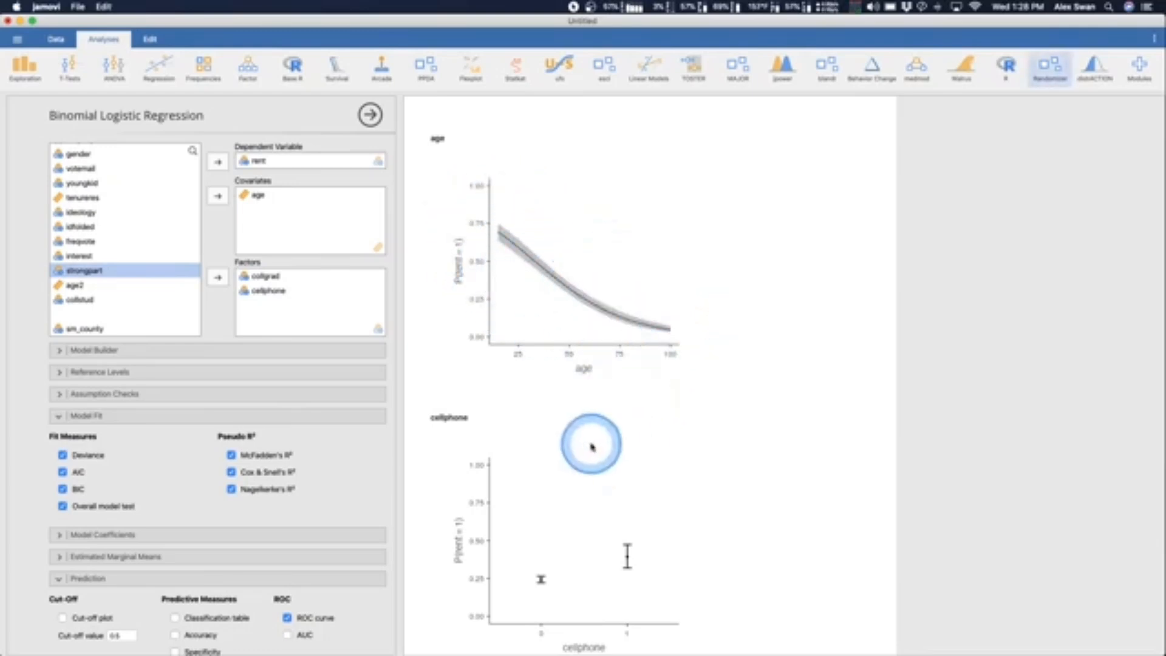
scroll(607, 389, down, 8)
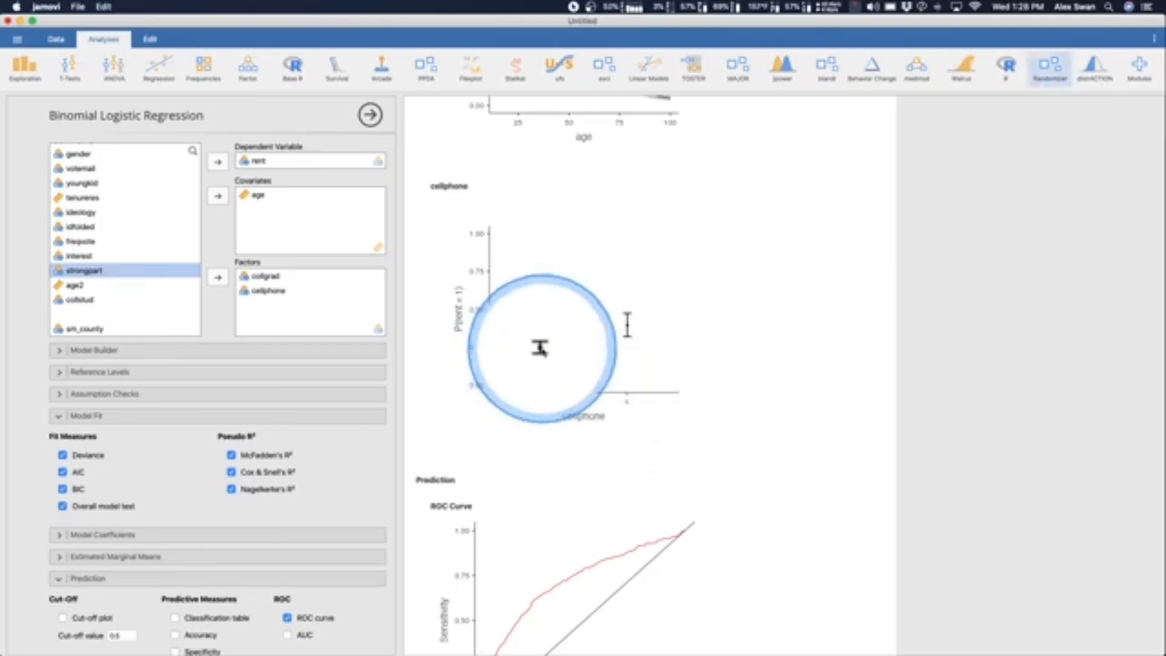
scroll(542, 351, down, 3)
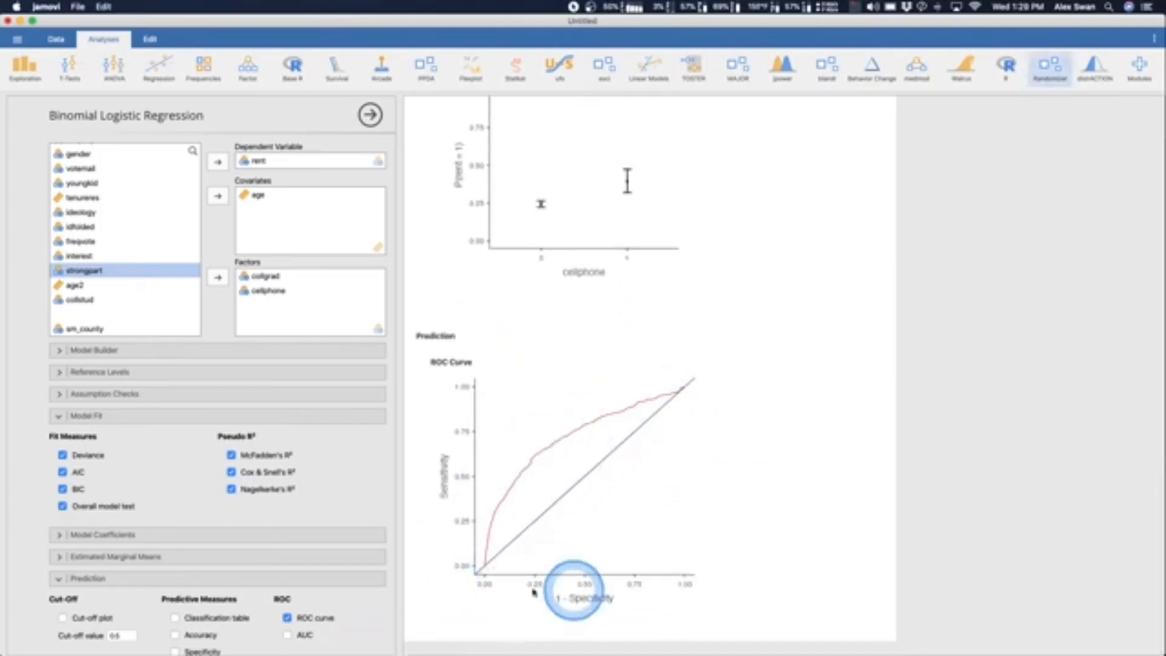
scroll(597, 525, up, 15)
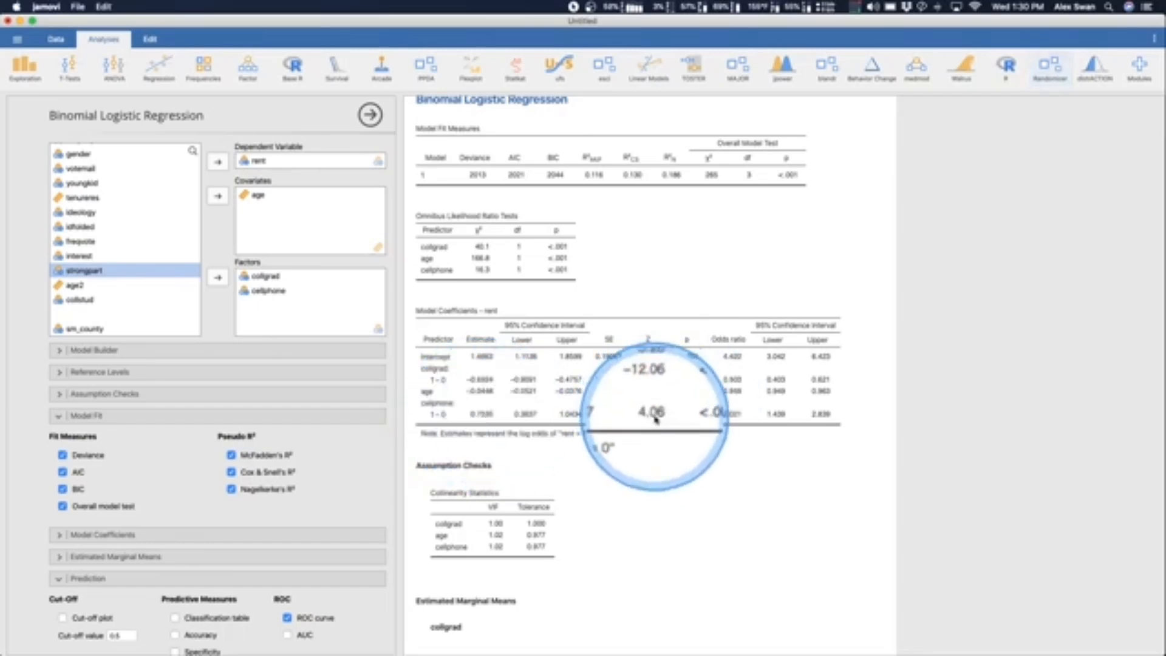
click(646, 437)
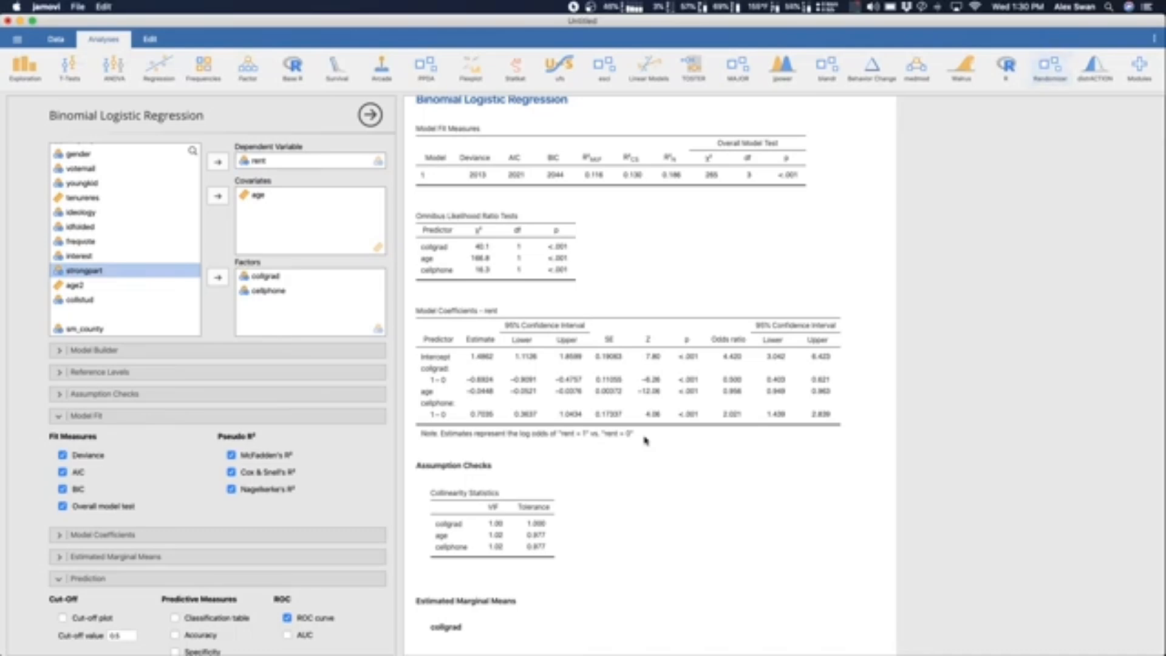
scroll(645, 440, up, 2)
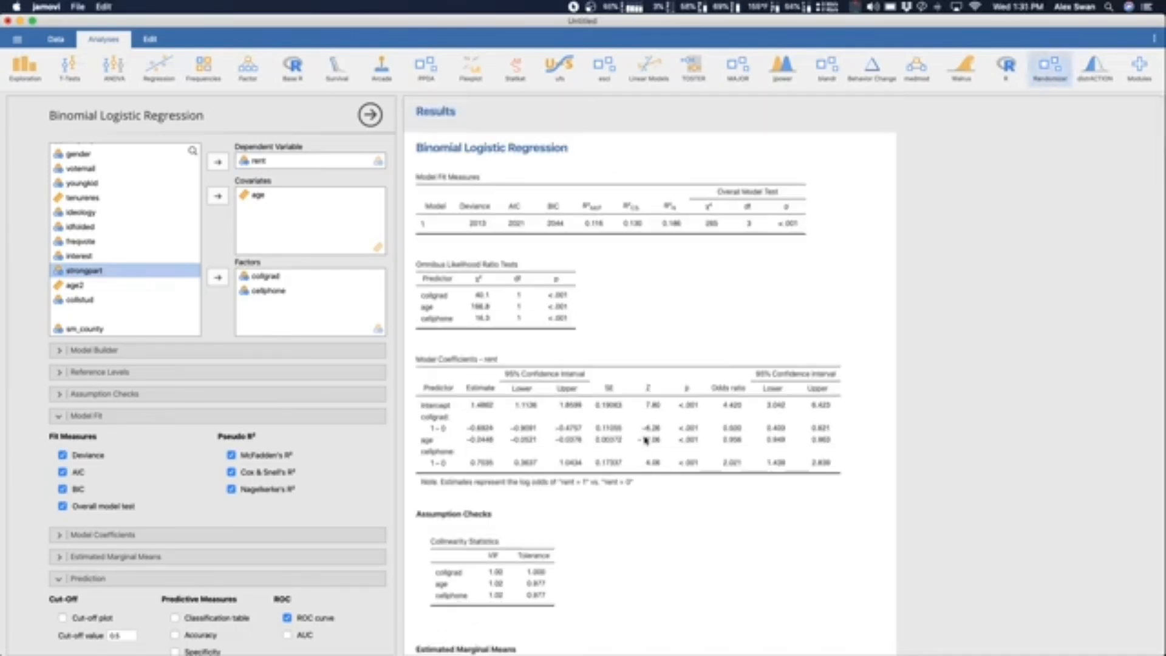